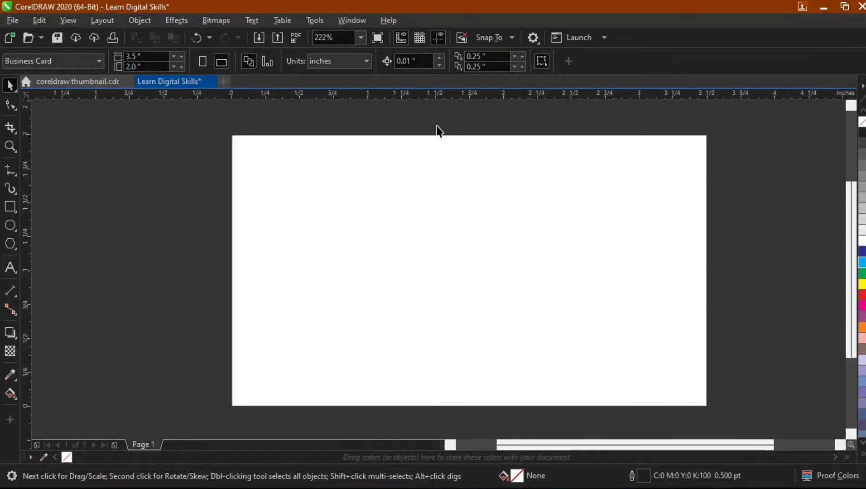
Step: Show the Objects docker for the business card document
click(356, 21)
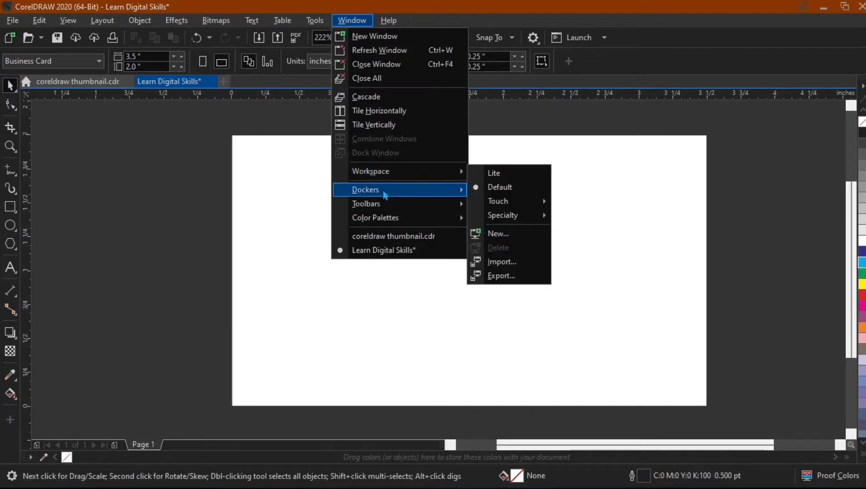
mouse_move(394, 194)
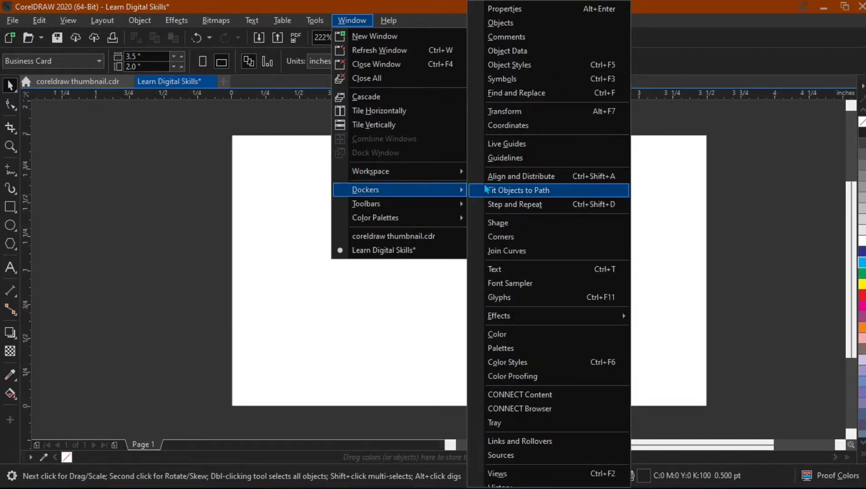
click(510, 23)
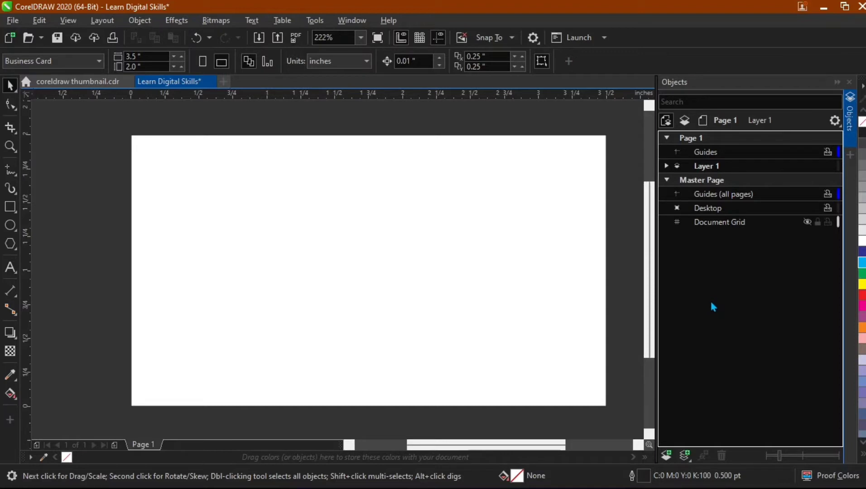
Step: Add a new layer to Page 1 and rename it Shape
click(667, 453)
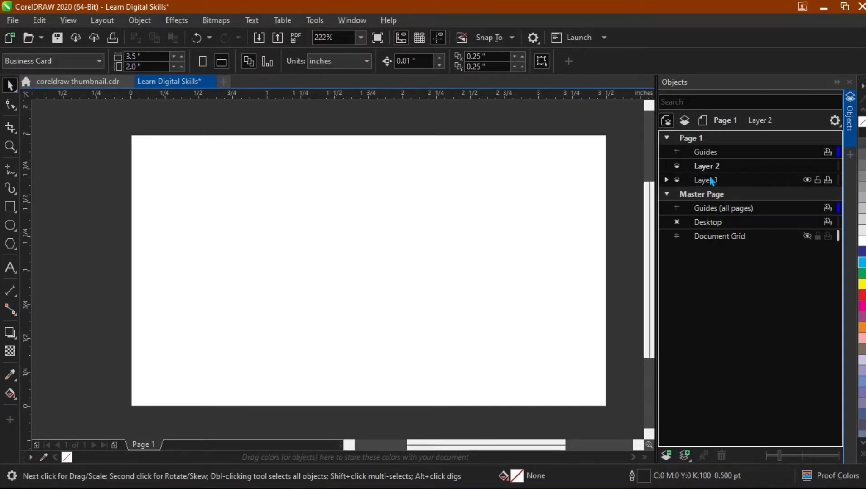
click(720, 169)
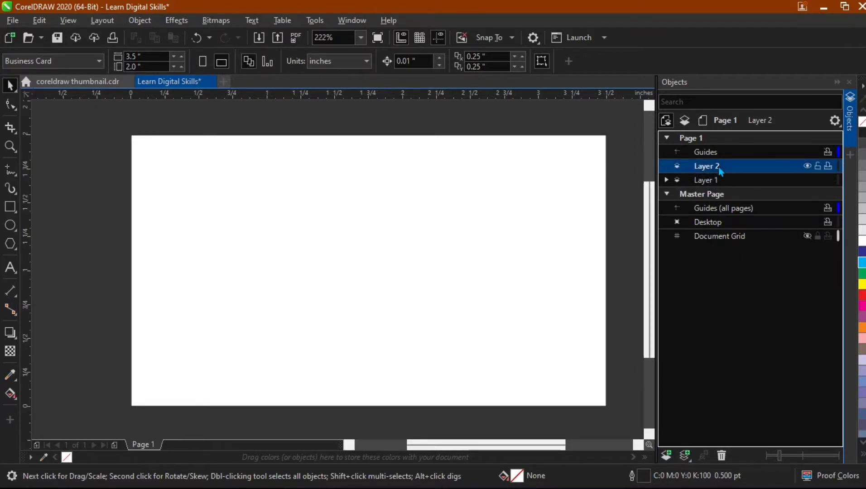
double_click(720, 169)
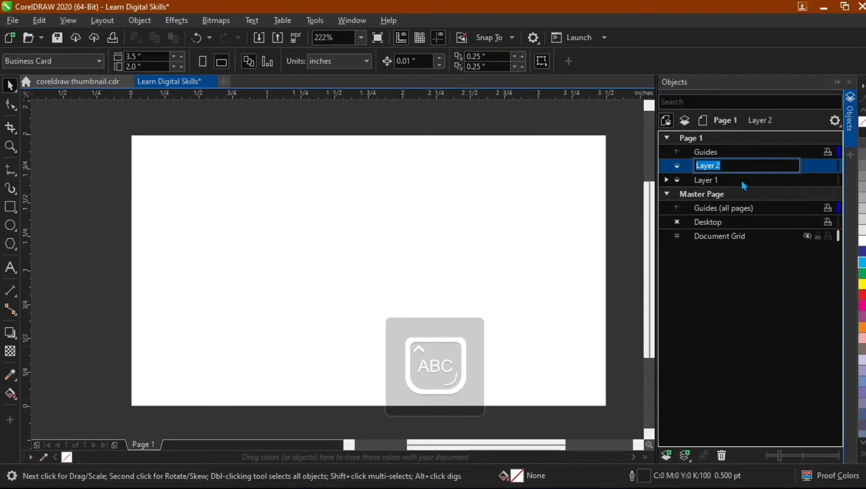
text(Sh)
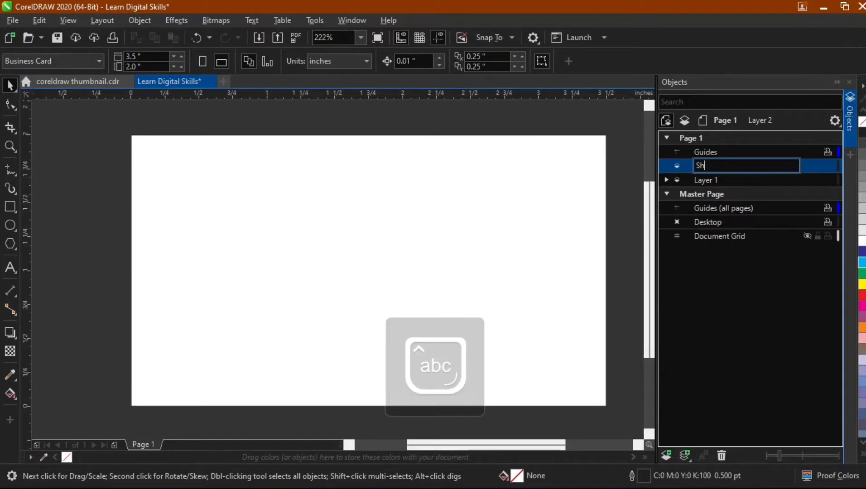
text(ape)
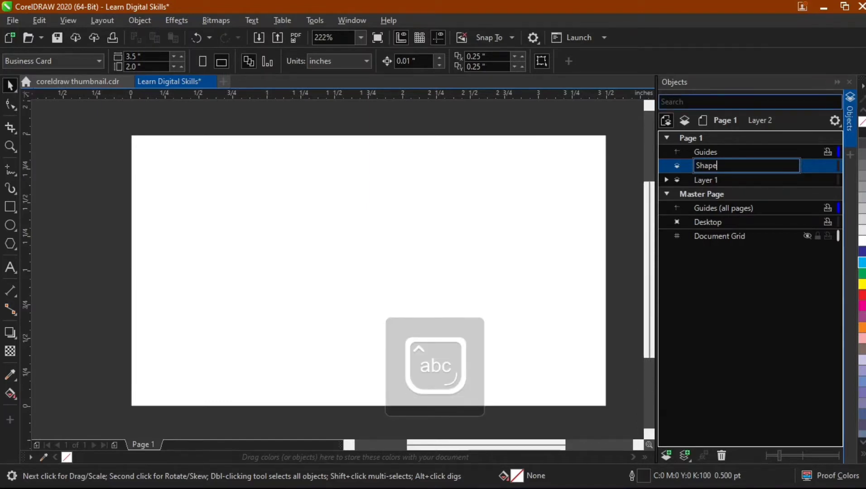
click(767, 313)
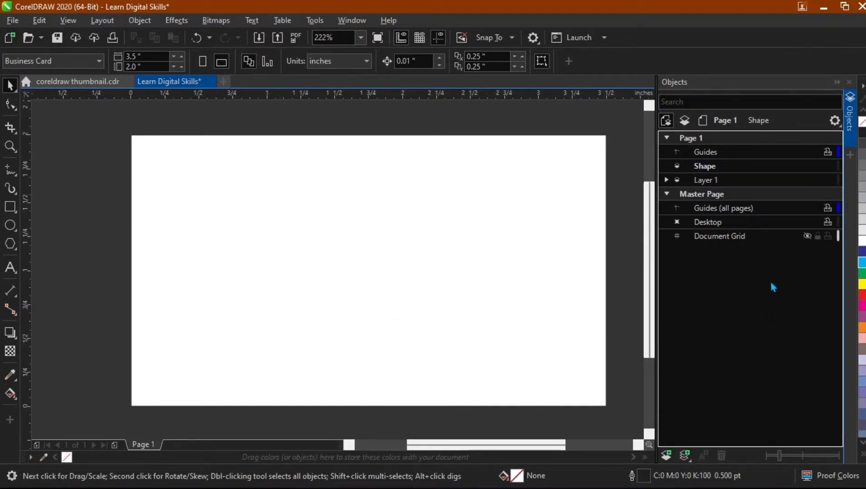
Step: Add a new master layer for all pages and rename it image
click(685, 456)
double_click(733, 239)
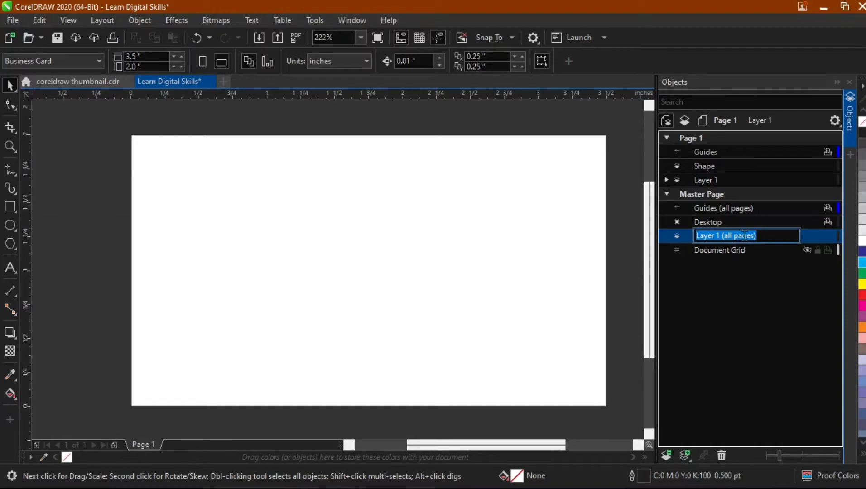
text(sha)
key(BackSpace)
key(BackSpace)
key(BackSpace)
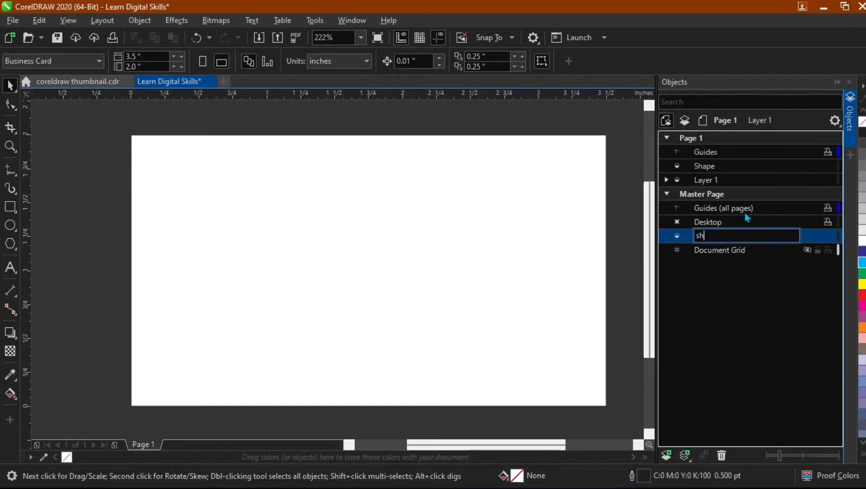
text(image)
click(732, 301)
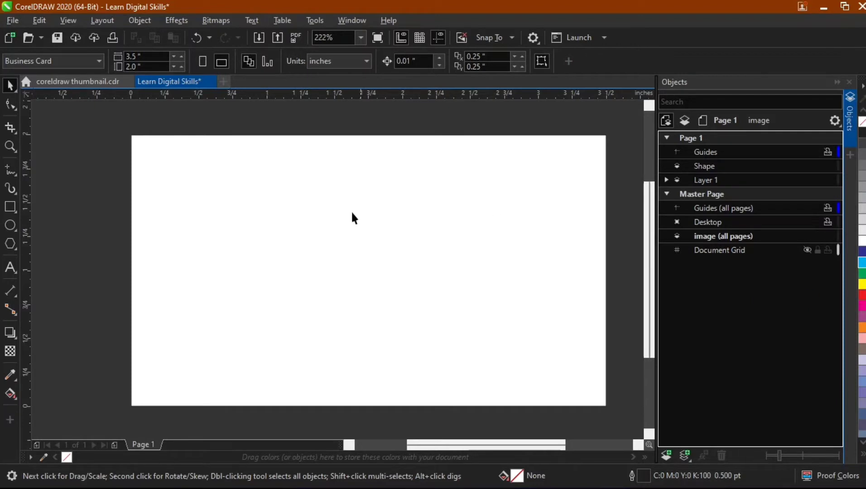
Step: Insert two pages after Page 1, and delete both of them again
click(115, 445)
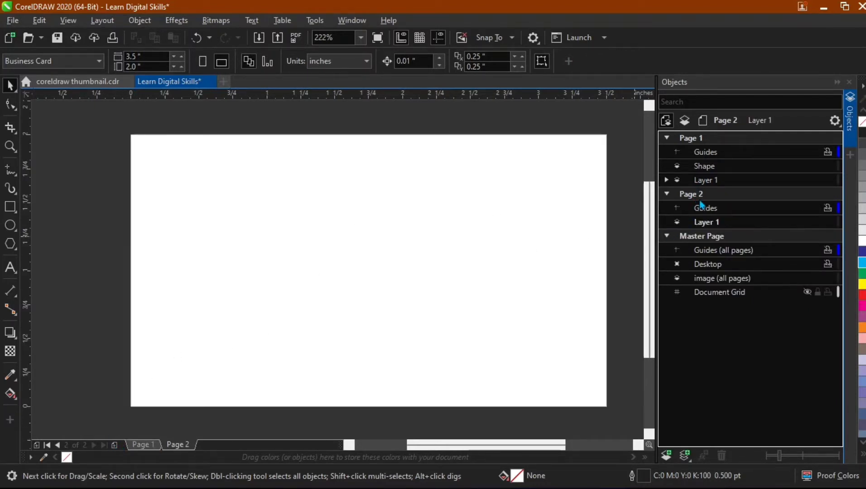
click(114, 447)
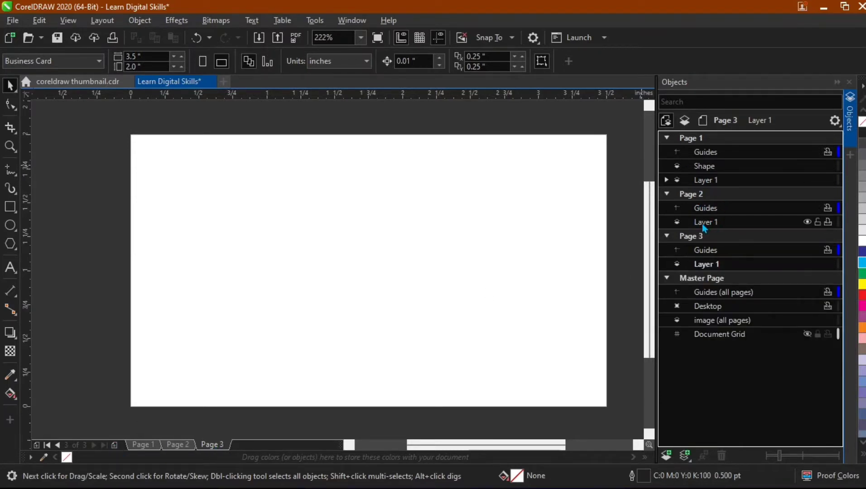
right_click(710, 236)
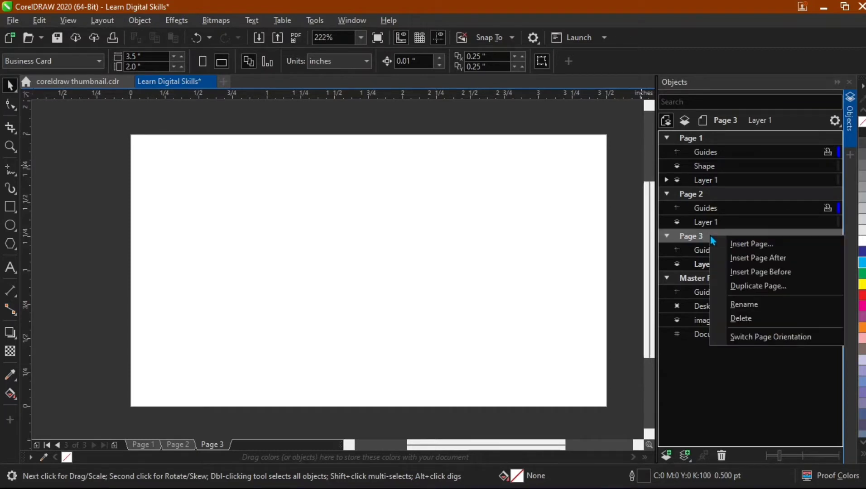
click(745, 317)
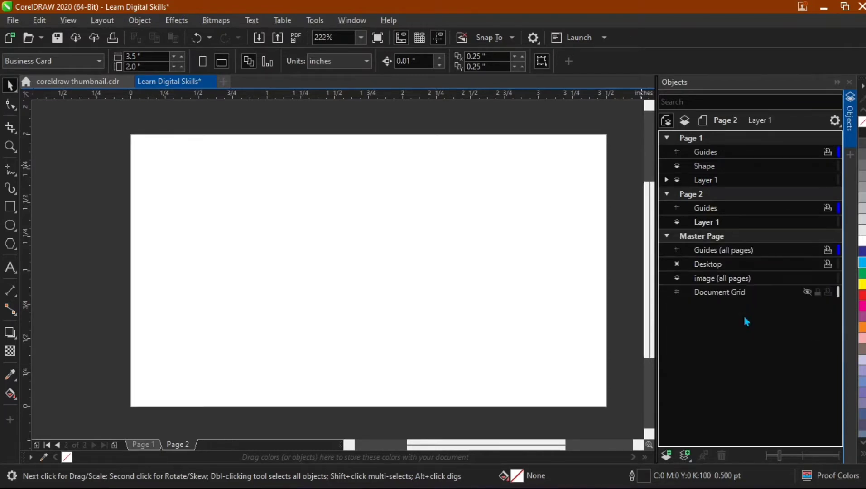
right_click(176, 444)
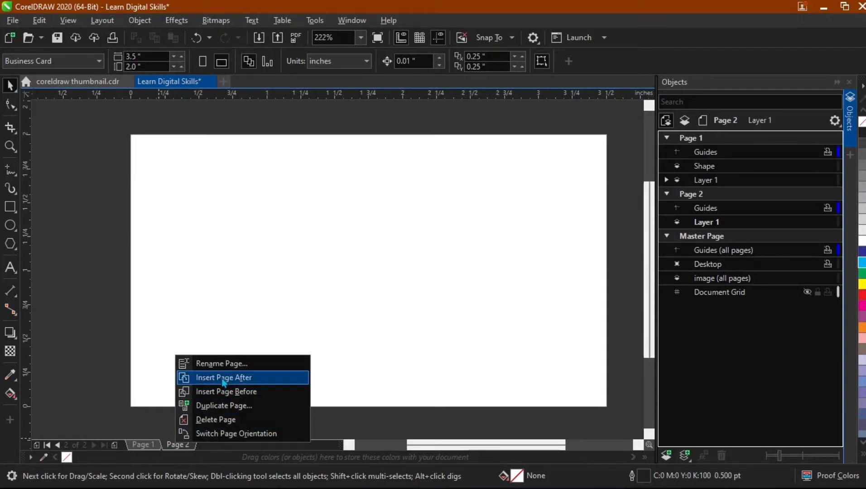
click(214, 421)
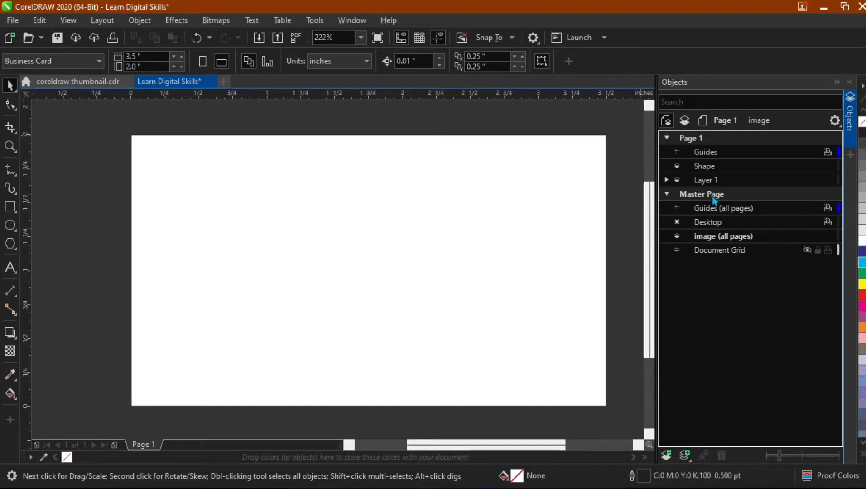
Step: Add two pages after Page 1 and draw a red-filled square about 0.56 inch wide on Page 3
click(114, 446)
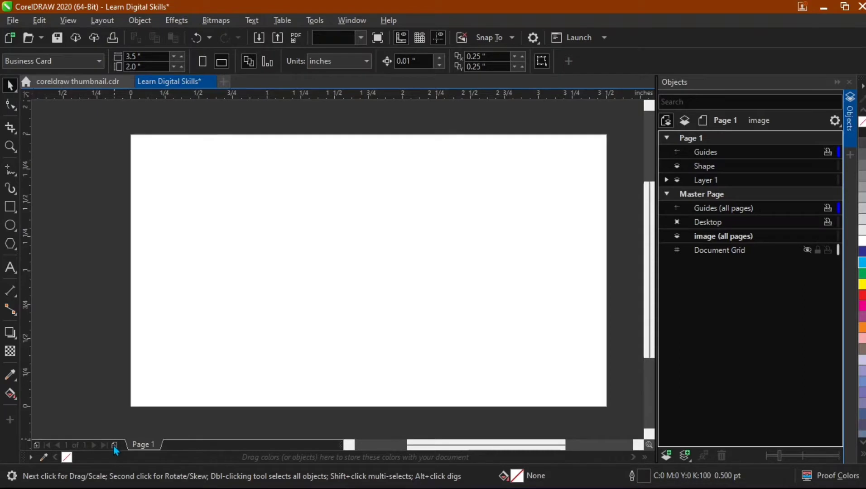
click(113, 445)
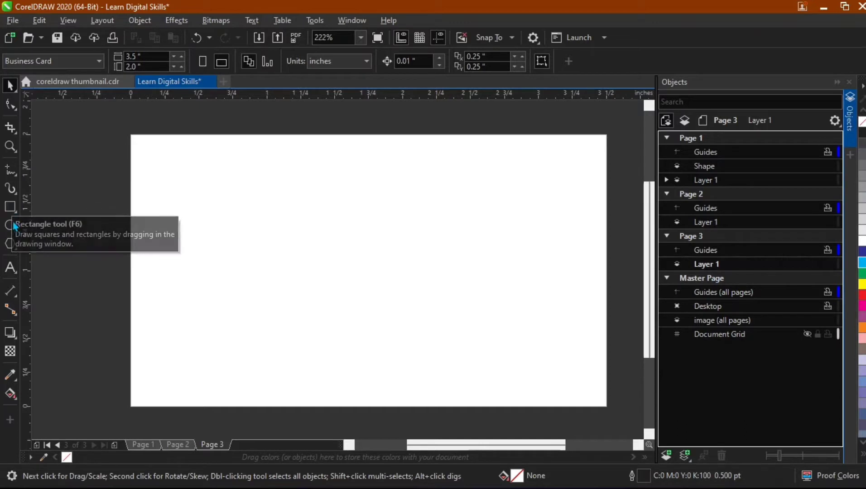
click(9, 208)
drag(168, 196, 245, 272)
key(space)
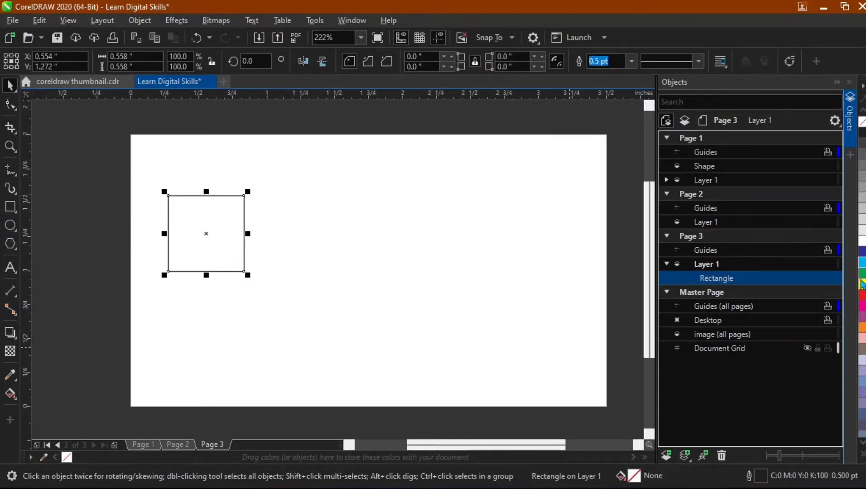
click(862, 295)
Step: Move the red square toward the page centre and place a yellow-filled copy overlapping its lower-right corner
drag(220, 229, 380, 278)
click(433, 300)
click(862, 285)
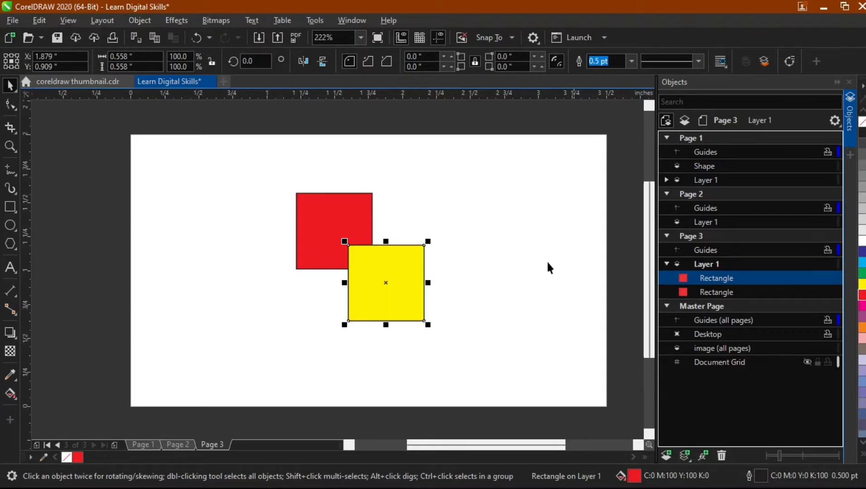
Step: Copy the red and yellow square pair up and to the right, and move all four squares lower on the page
shift+click(344, 241)
drag(358, 244, 459, 213)
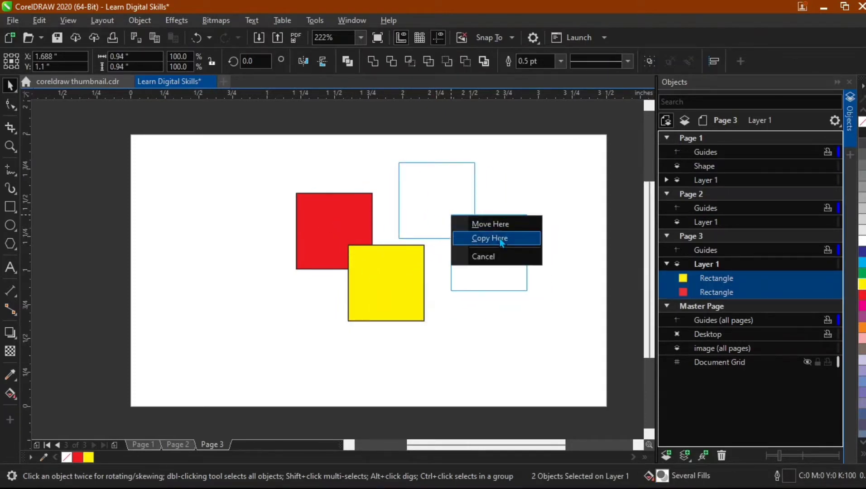
click(501, 242)
shift+click(359, 257)
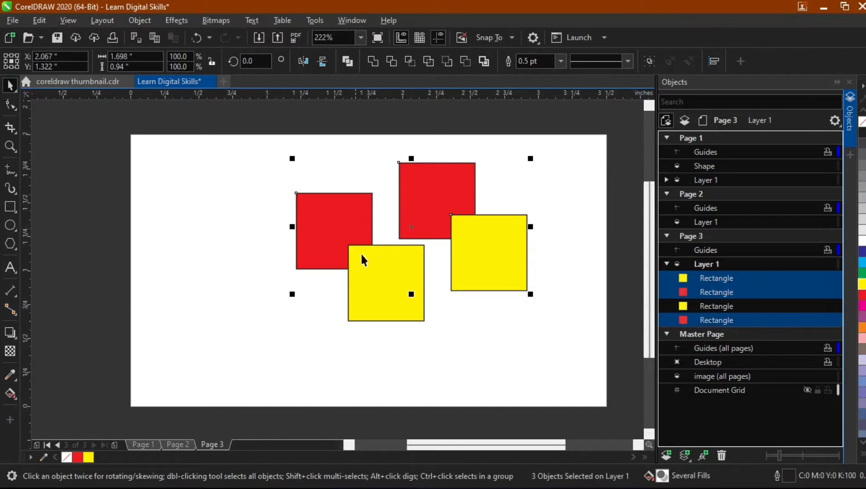
shift+click(362, 231)
drag(423, 200, 428, 263)
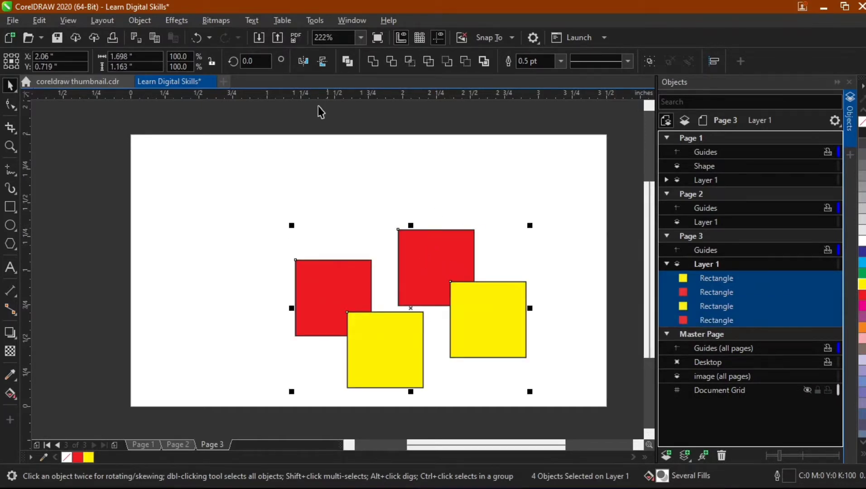
click(172, 136)
Step: Add the artistic text "Youtube is for everyone" above the squares on Page 3
click(10, 267)
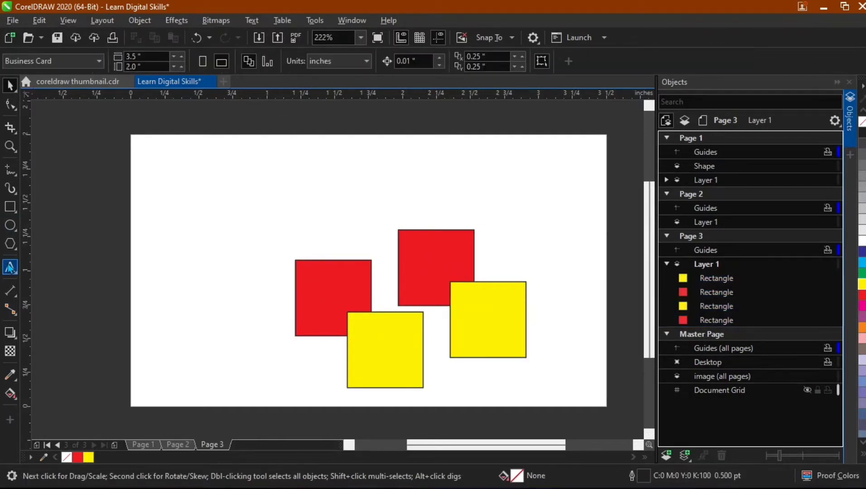
click(302, 157)
key(Caps_Lock)
text(T)
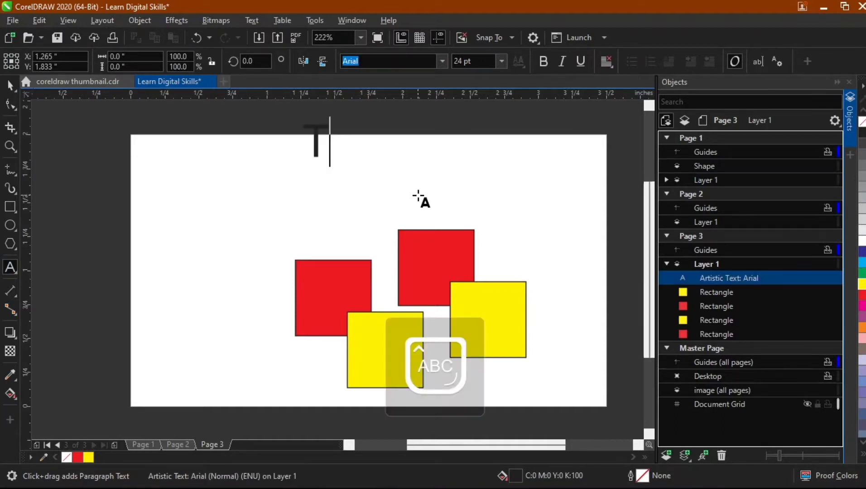
key(BackSpace)
text(Y)
key(Caps_Lock)
text(outube)
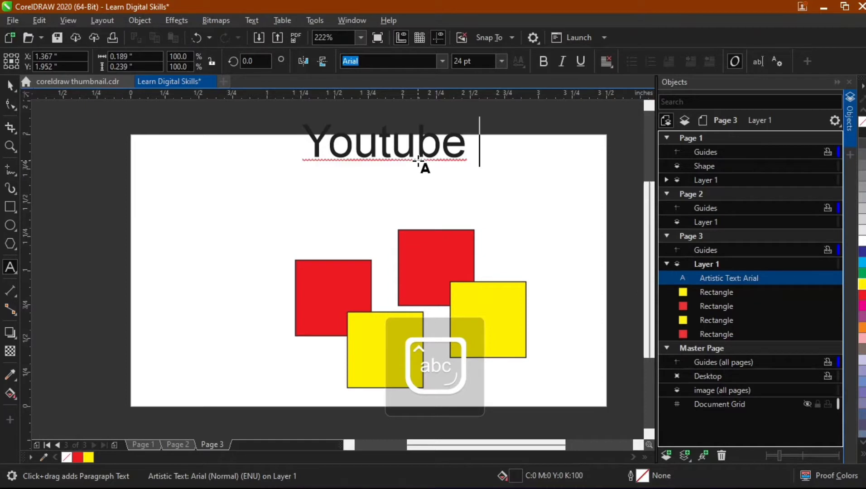
text( is)
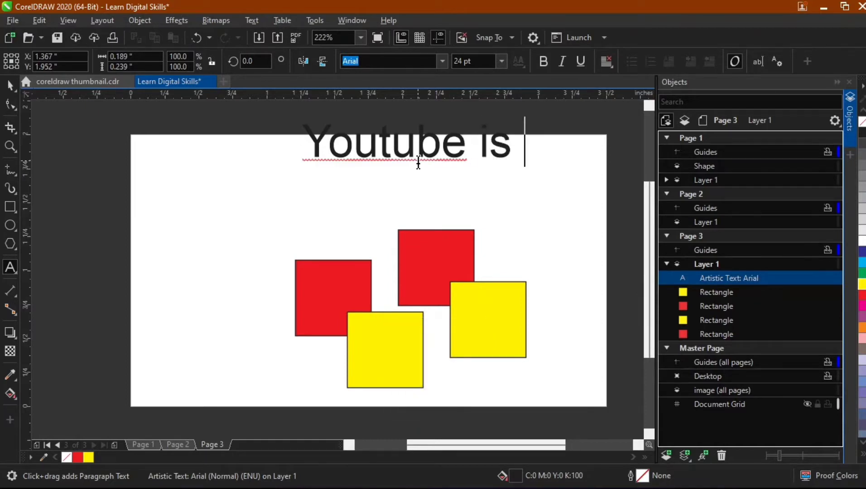
text( for everyone)
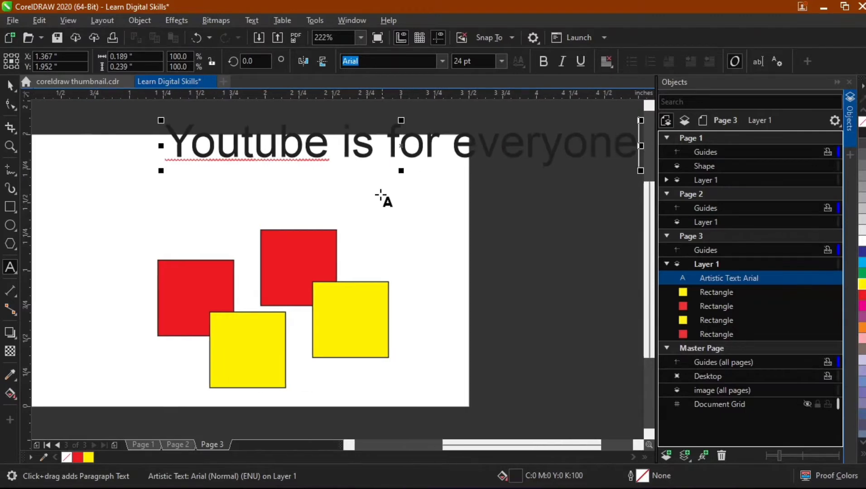
Step: Break the artistic text into two lines before the word "for"
click(345, 146)
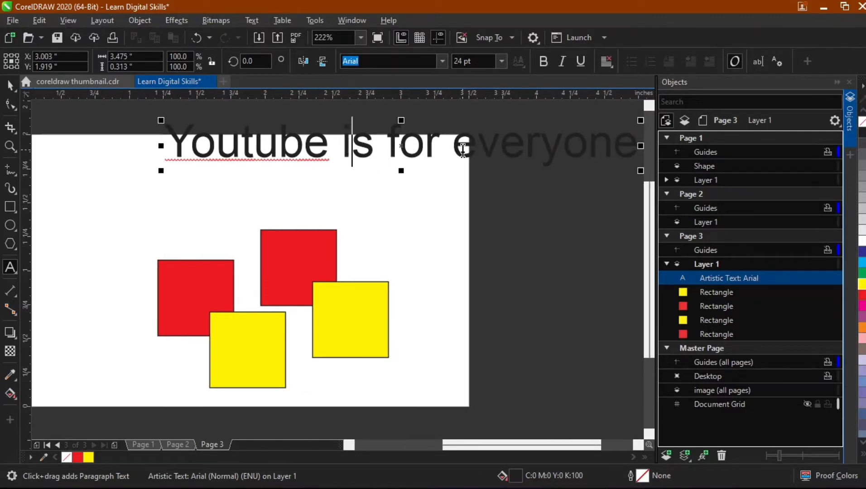
click(390, 135)
key(Return)
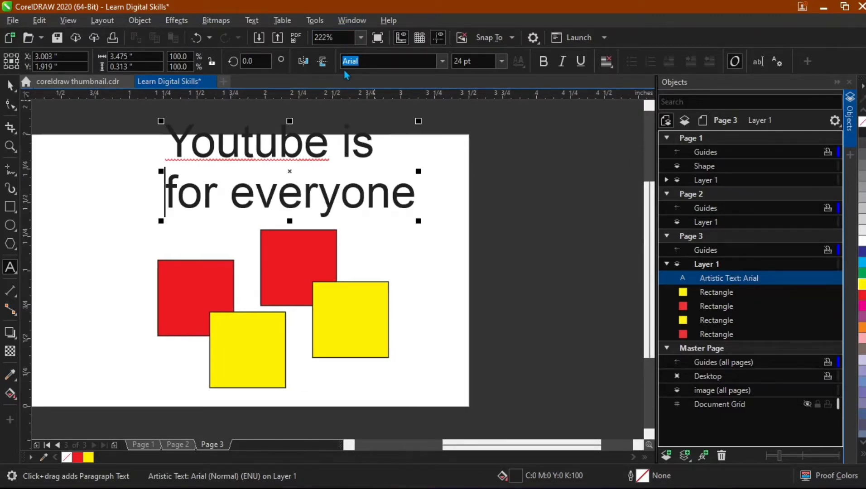
Step: Scale the two-line text down to about 12.5 pt, make it bold and position it inside the page above the squares
key(ctrl+space)
drag(419, 121, 414, 143)
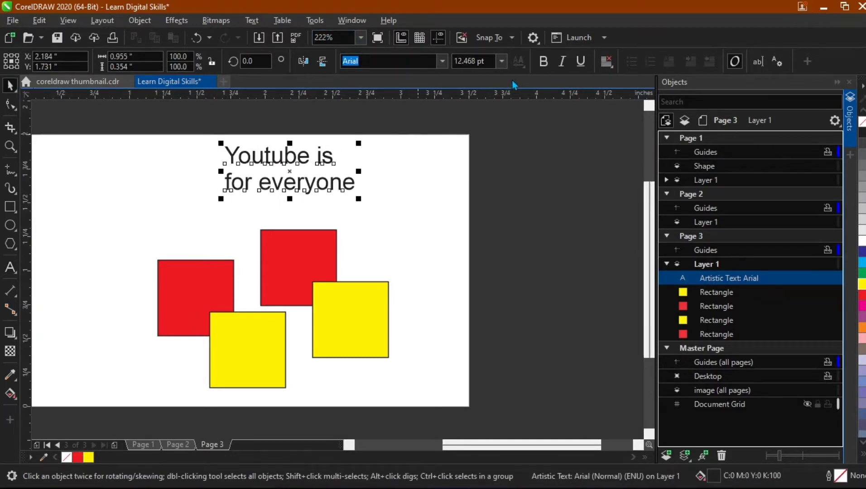
click(543, 60)
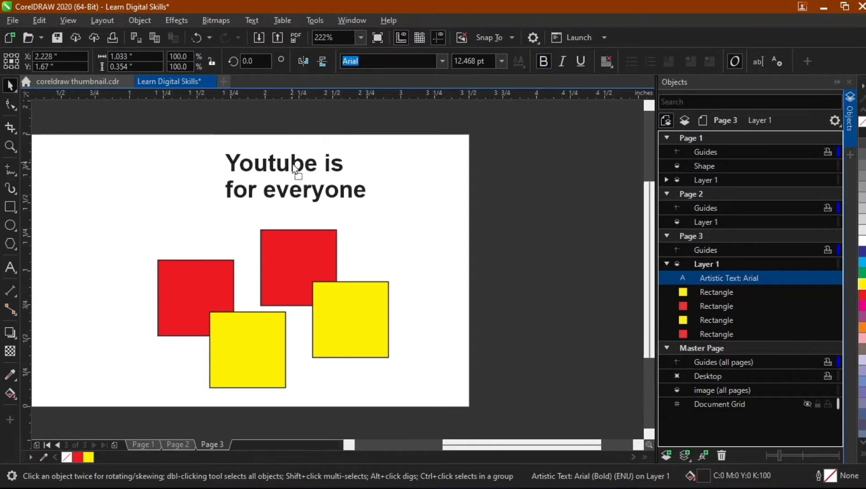
click(516, 159)
scroll(516, 157, up, 1)
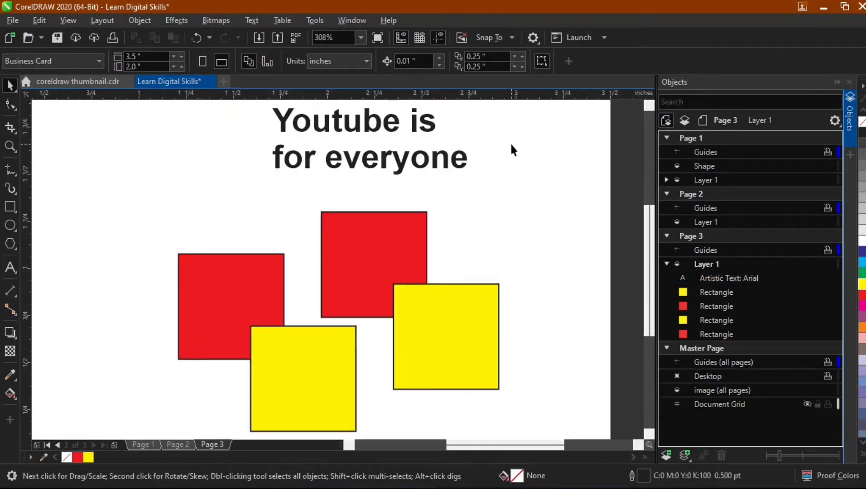
scroll(377, 140, down, 4)
scroll(339, 196, up, 2)
scroll(337, 164, down, 2)
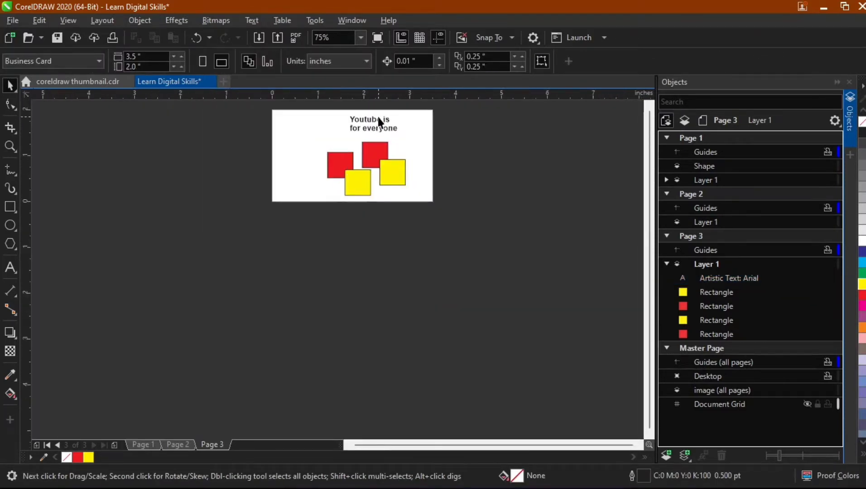
scroll(376, 108, up, 4)
scroll(376, 108, down, 2)
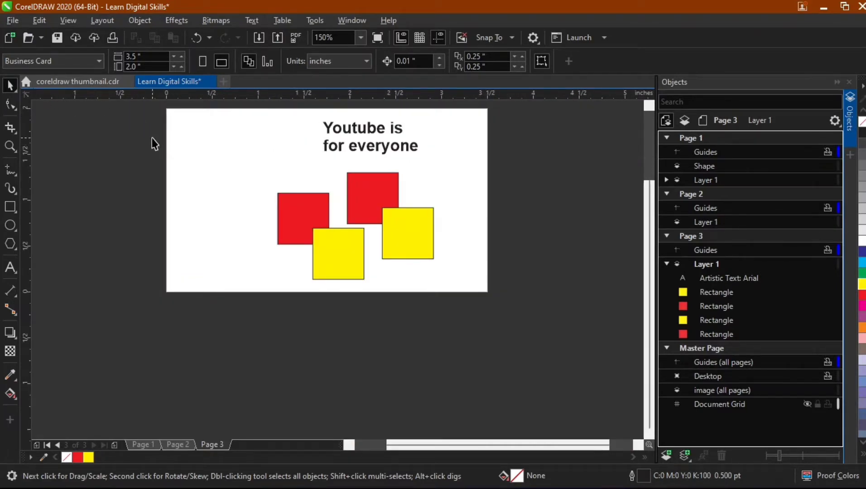
scroll(153, 141, down, 2)
key(F4)
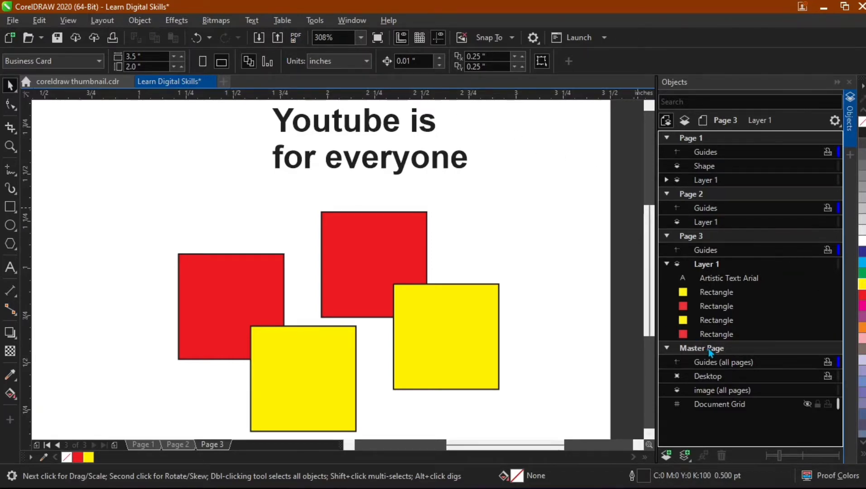
Step: Add a new layer to the Master Page and make the image (all pages) layer active
click(684, 455)
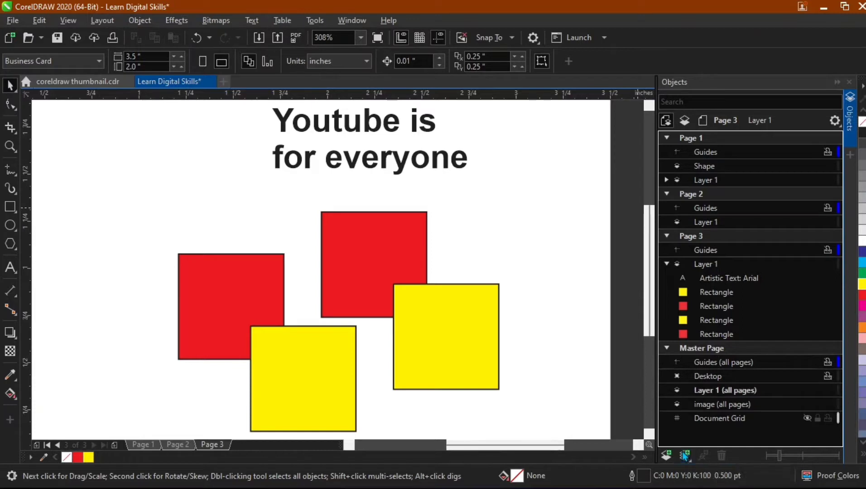
click(716, 405)
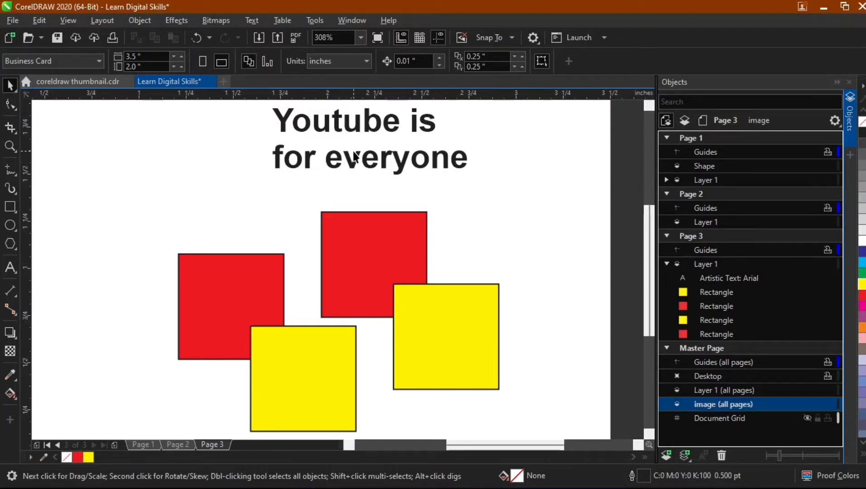
Step: Group the two-line text and the four squares on Page 3 into one object
key(ctrl+a)
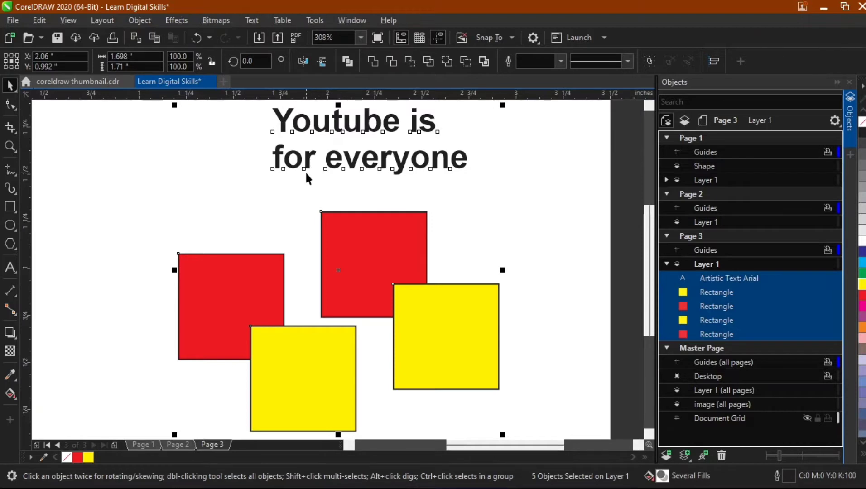
key(ctrl+g)
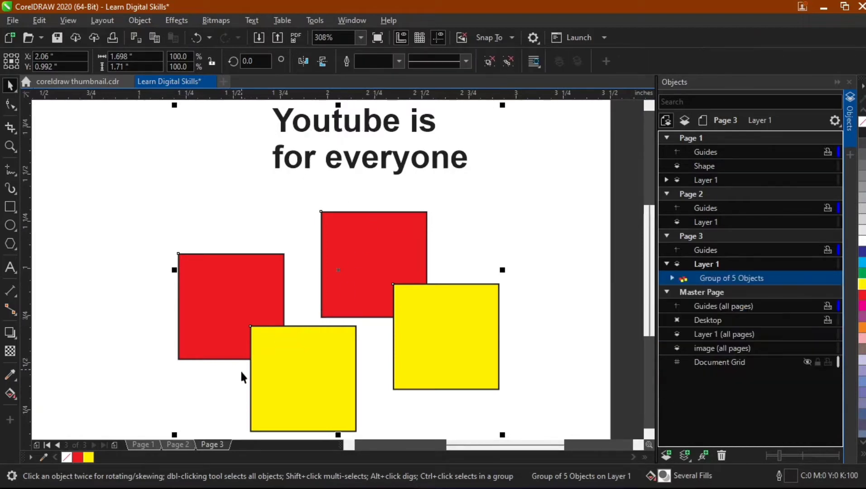
click(155, 446)
click(212, 444)
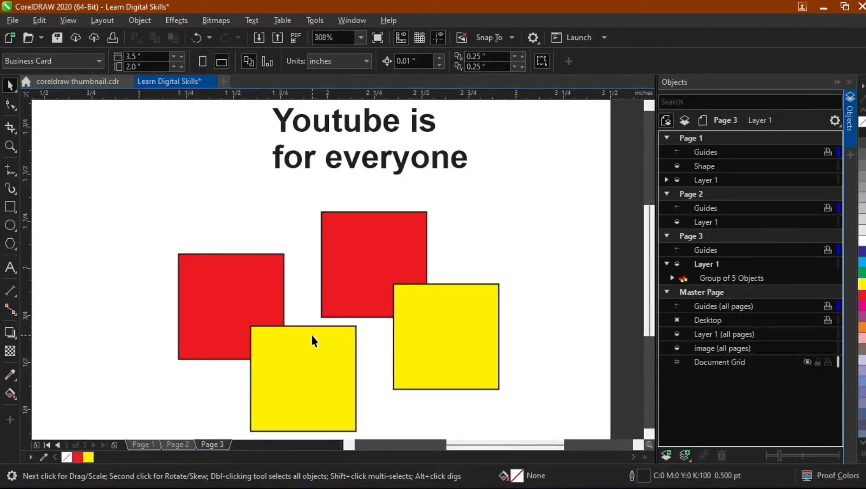
Step: Cut the group of text and squares from Page 3 and paste it on Page 1 into the image (all pages) layer
click(149, 444)
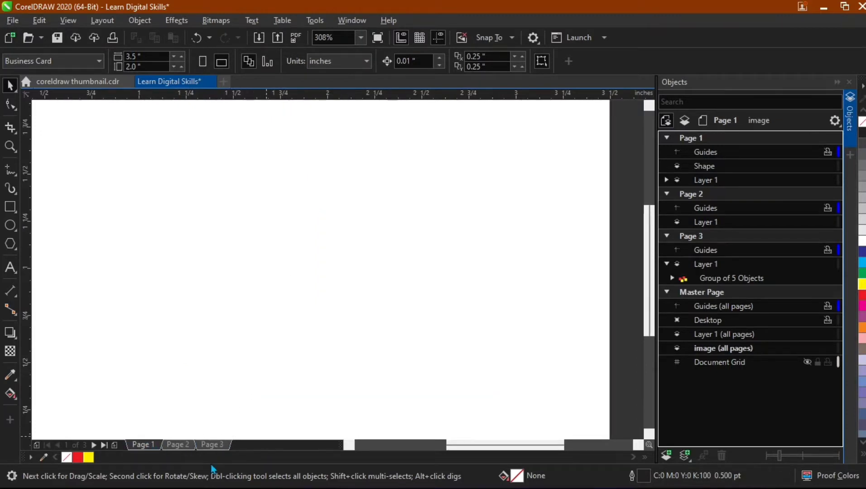
click(210, 446)
click(315, 370)
key(Page_Up)
key(Page_Up)
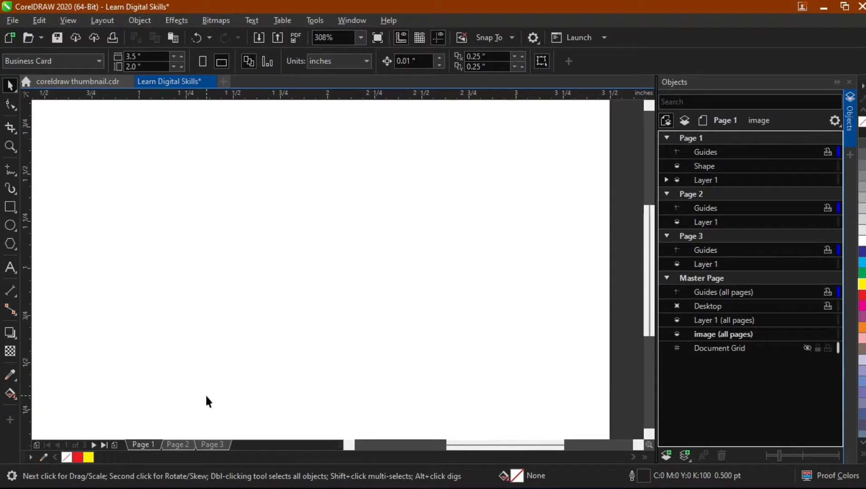
key(ctrl+v)
Step: Group the page-sized rectangle on Page 1 together with the group of text and squares
click(578, 184)
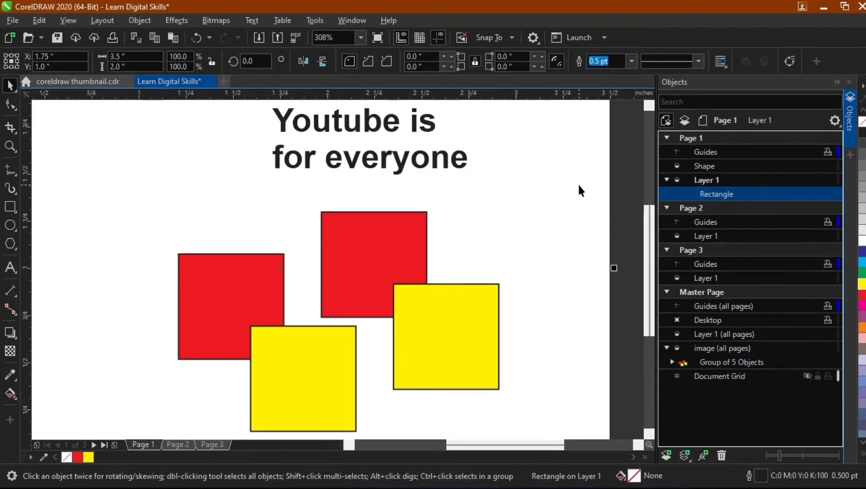
click(363, 276)
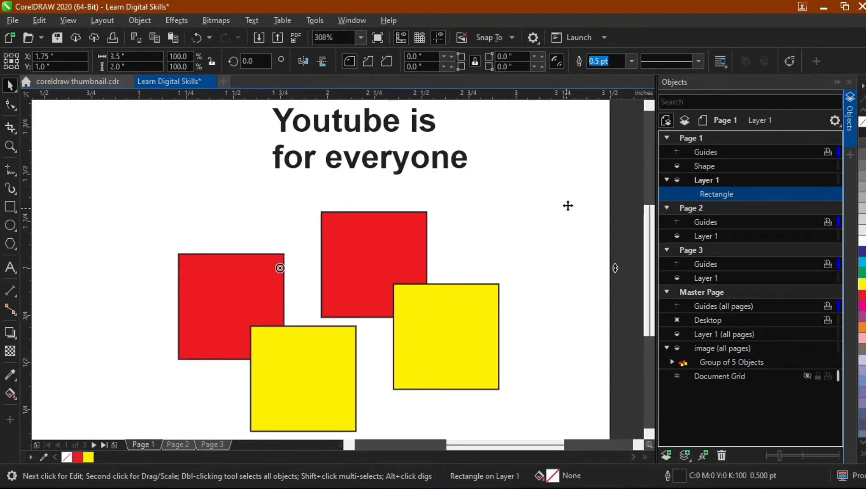
click(627, 190)
click(400, 226)
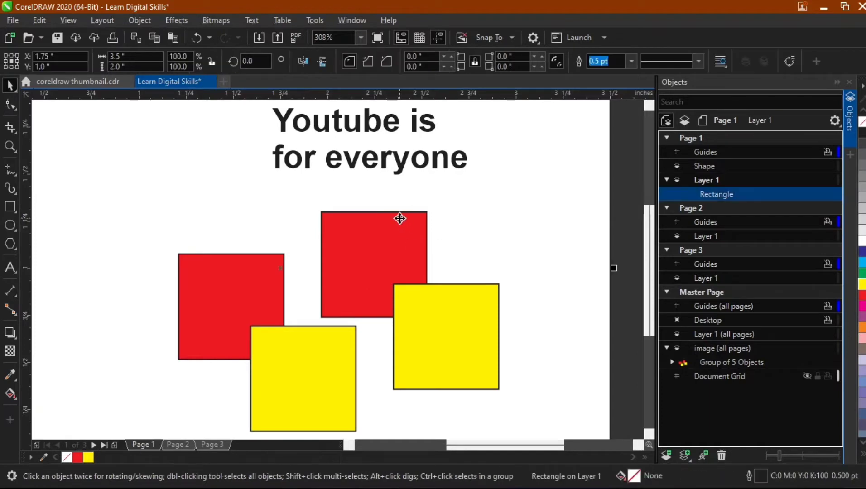
shift+click(399, 218)
key(ctrl+g)
scroll(400, 213, down, 1)
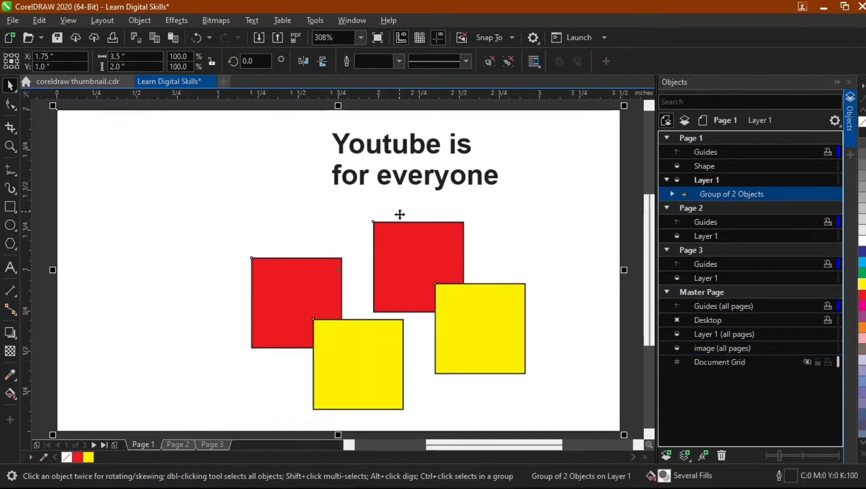
Step: Move the combined group from Page 1's Layer 1 to the Layer 1 (all pages) master layer
click(619, 152)
click(430, 250)
drag(407, 246, 713, 334)
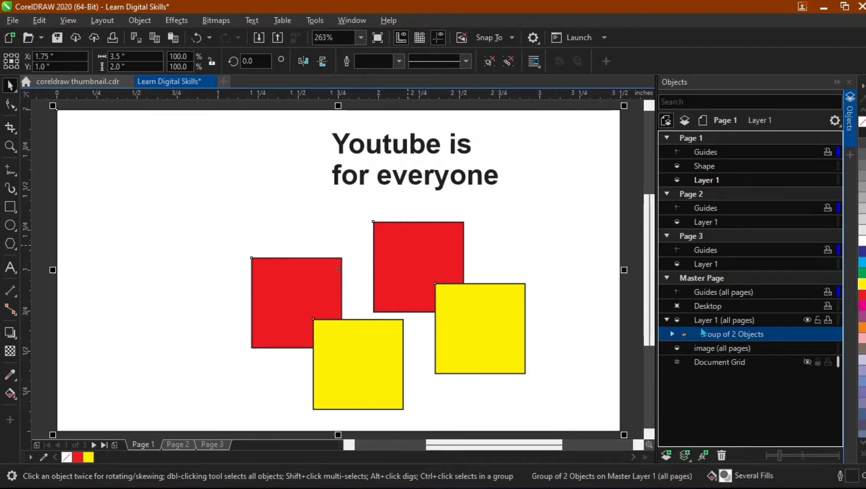
Step: Add a fourth page after Page 3 and check the master layer artwork on every page
click(176, 445)
click(216, 443)
click(114, 445)
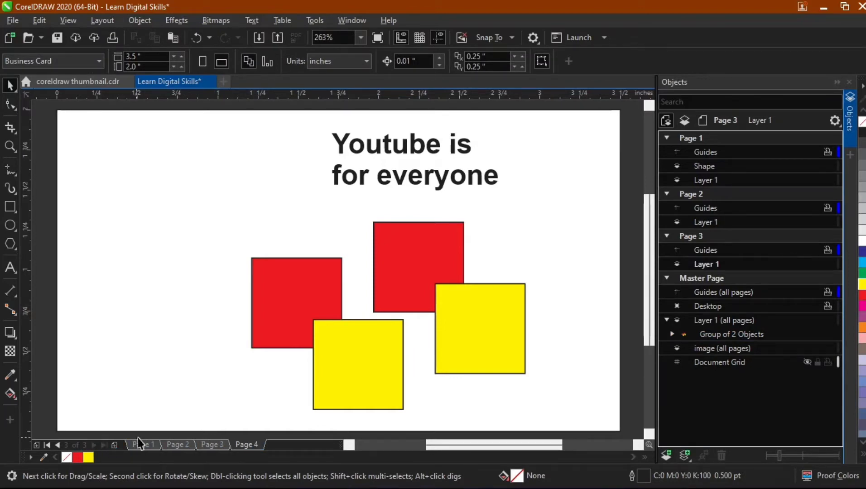
click(199, 446)
click(175, 445)
click(143, 445)
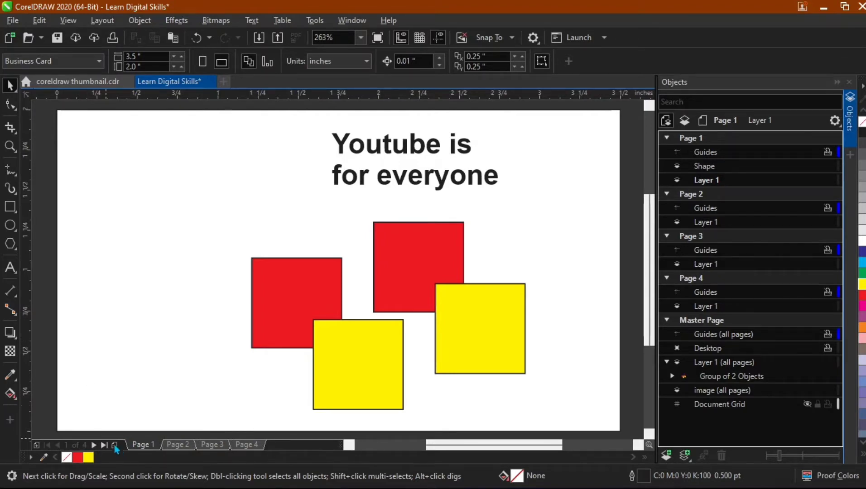
click(260, 447)
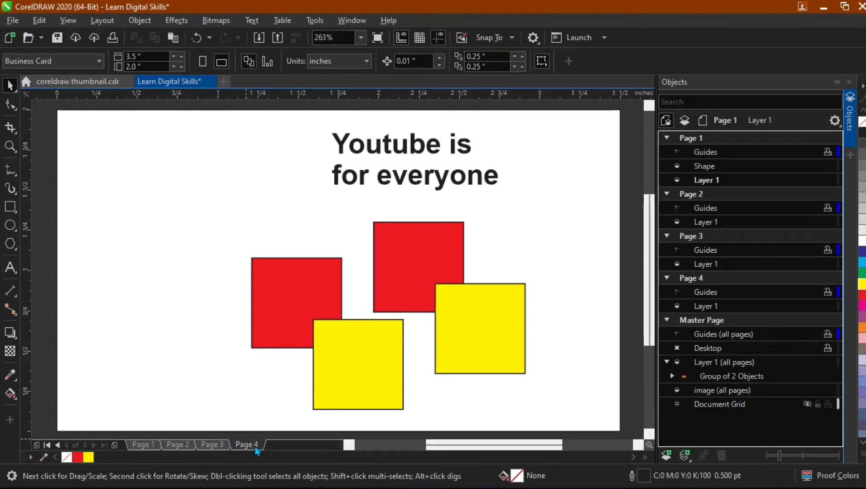
Step: Add a fifth page after Page 4 and check the master layer artwork on the preceding pages
click(115, 447)
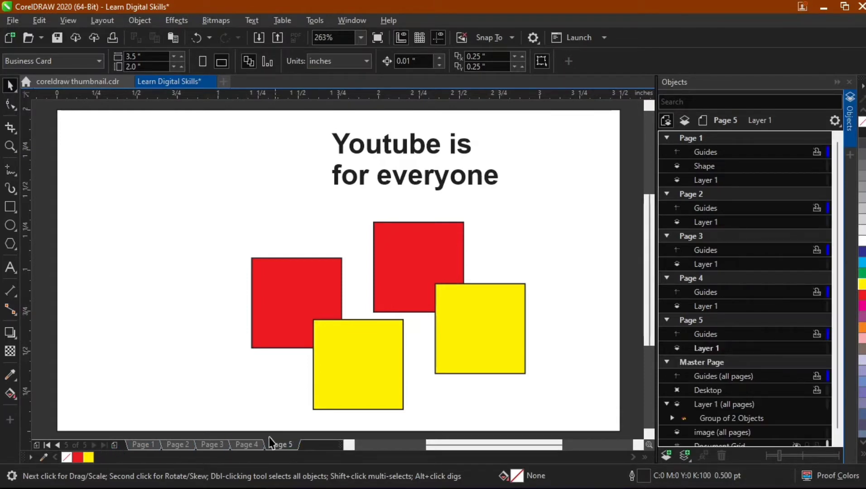
click(243, 443)
click(217, 446)
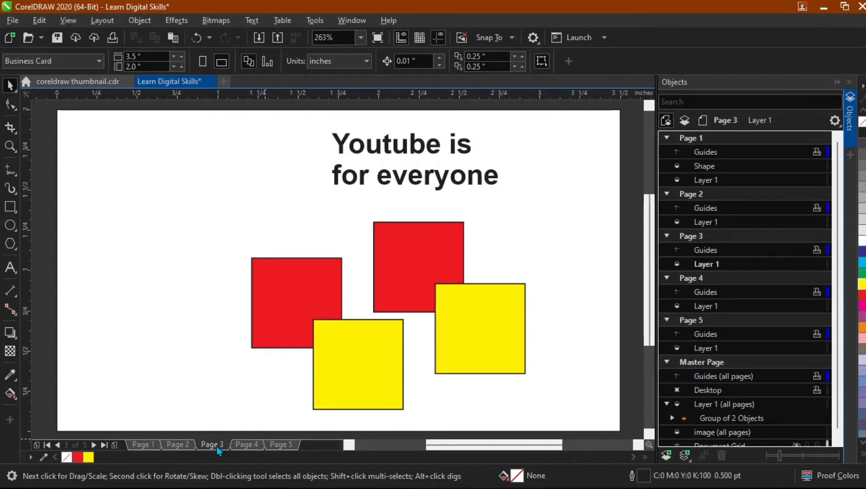
click(187, 446)
Step: Delete Page 5, Page 4 and Page 3 from the document
right_click(282, 444)
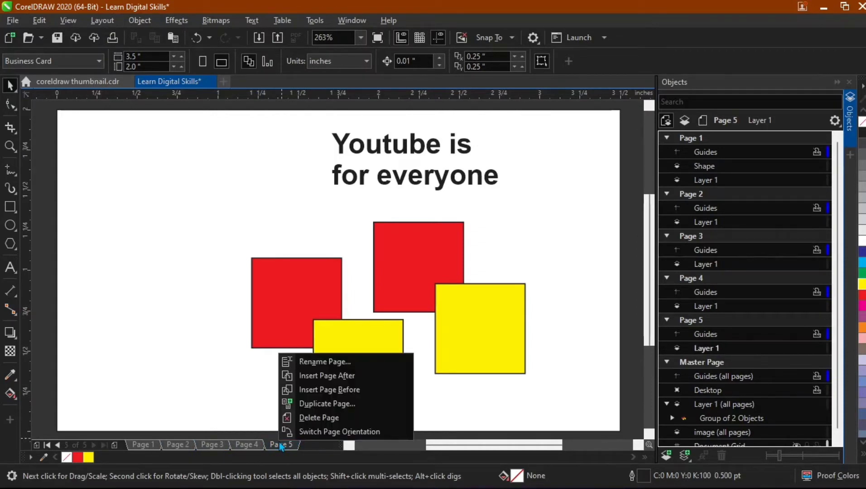
click(323, 417)
right_click(247, 444)
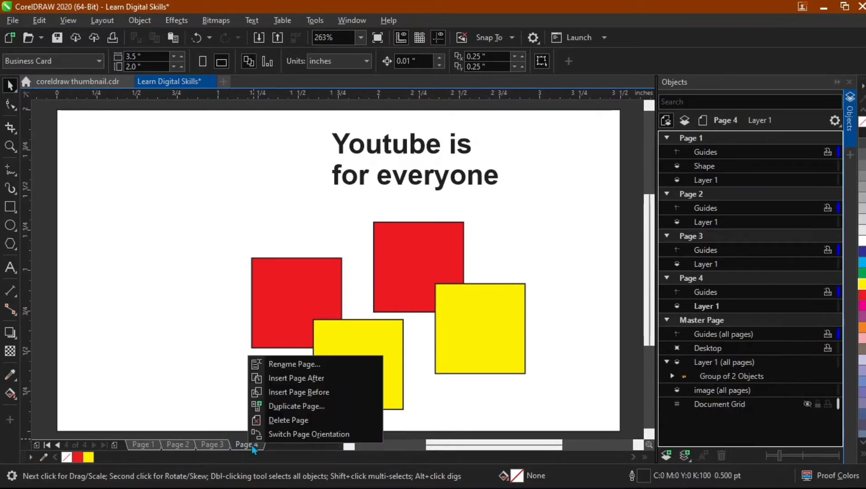
click(265, 418)
right_click(225, 443)
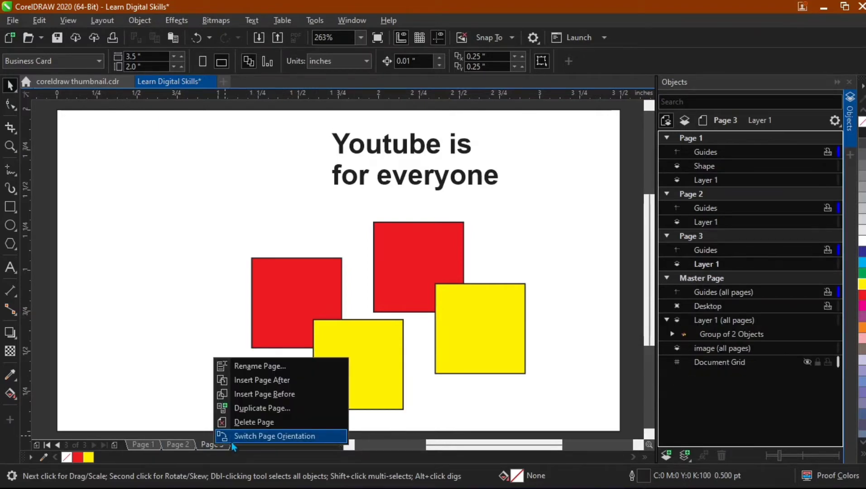
click(261, 420)
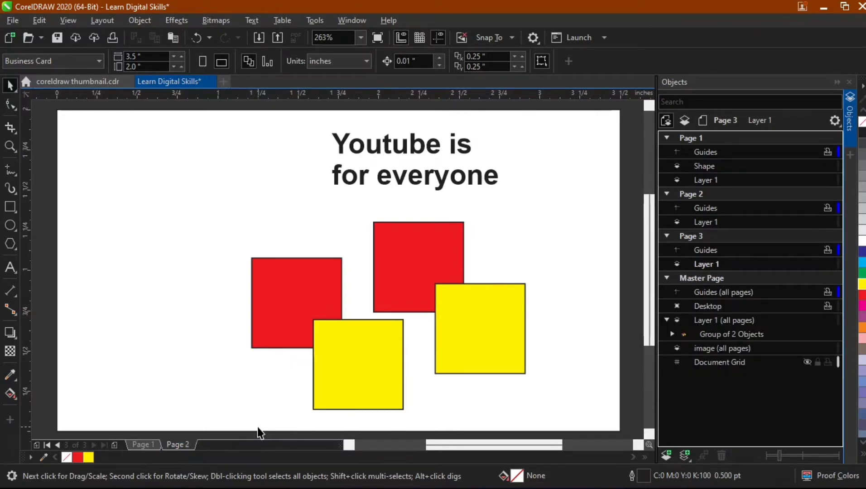
Step: Ungroup the combined master layer group into the rectangle and the text-and-squares group, and return to Page 1
click(311, 319)
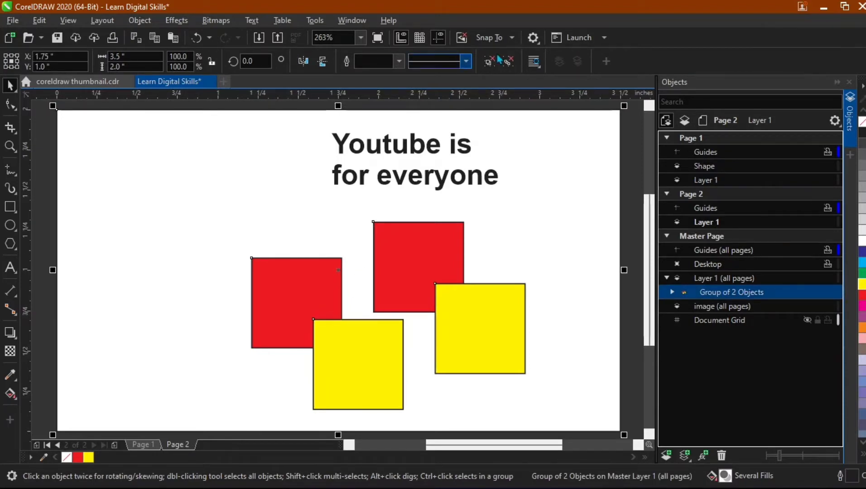
shift+click(52, 340)
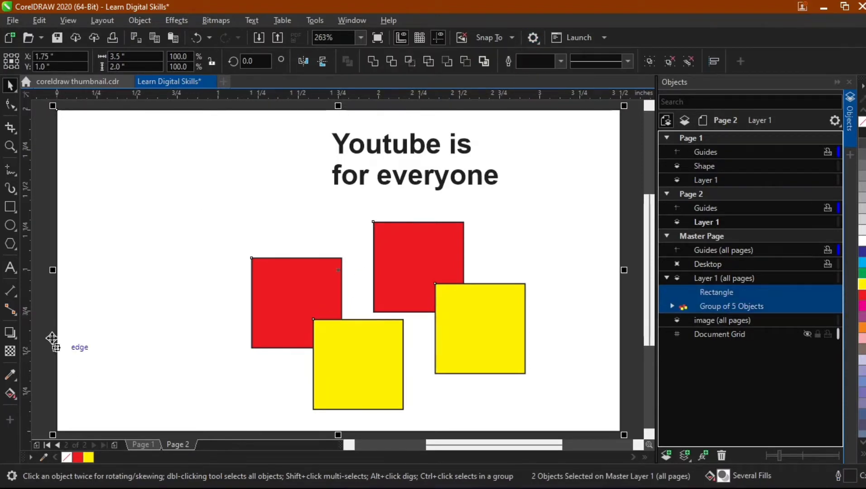
click(43, 317)
click(142, 446)
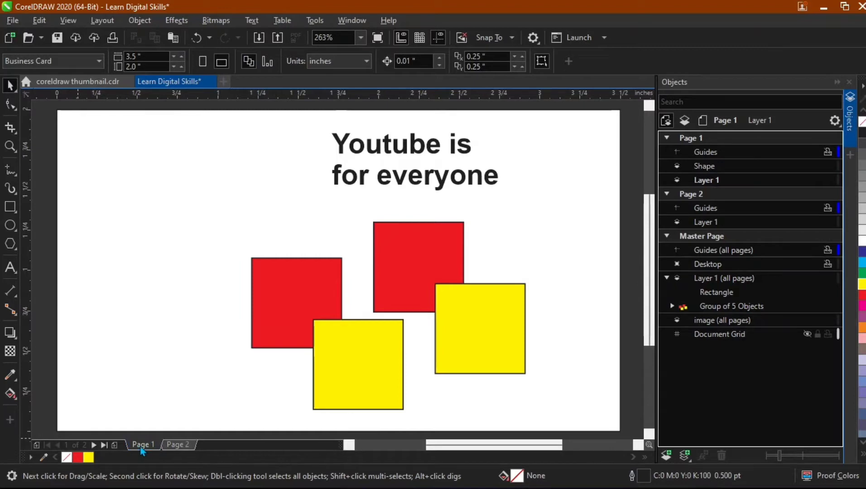
click(309, 257)
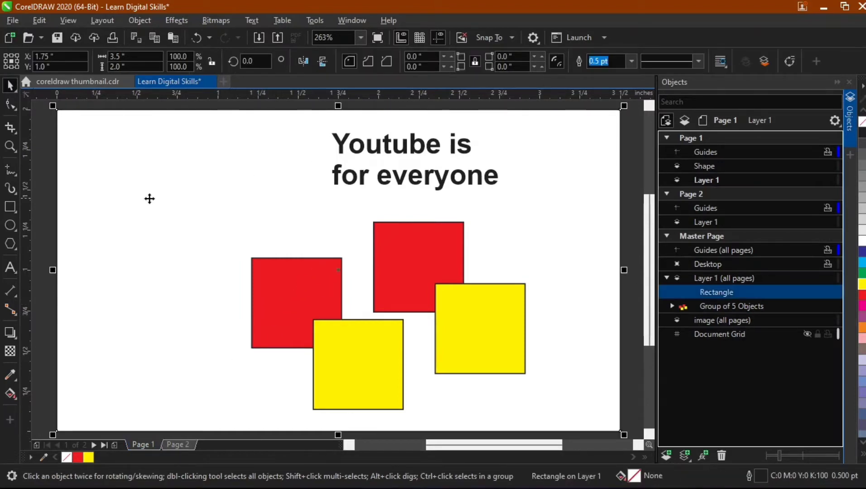
click(44, 190)
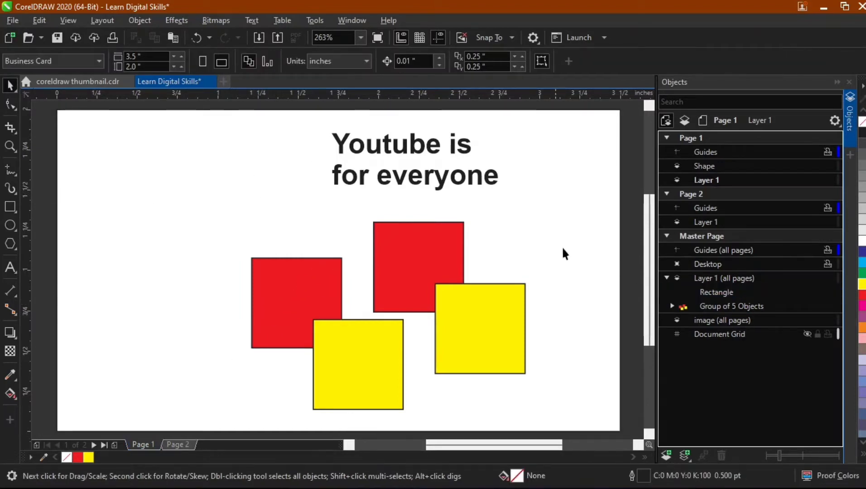
click(409, 259)
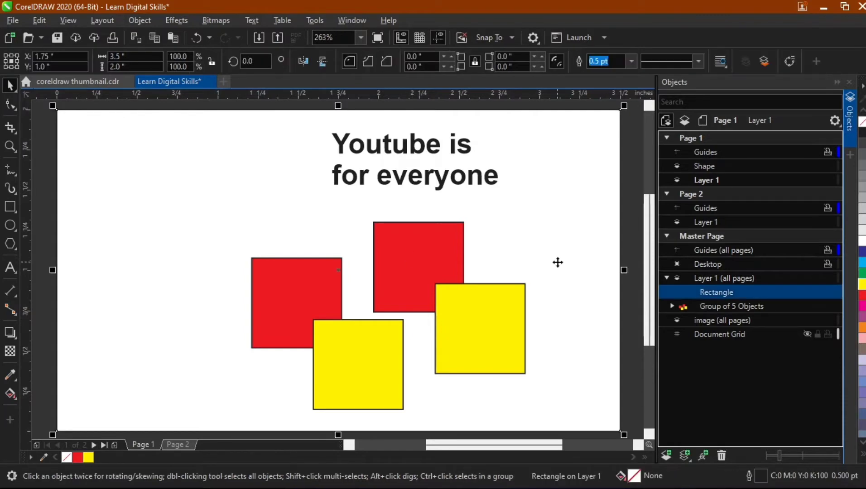
click(632, 176)
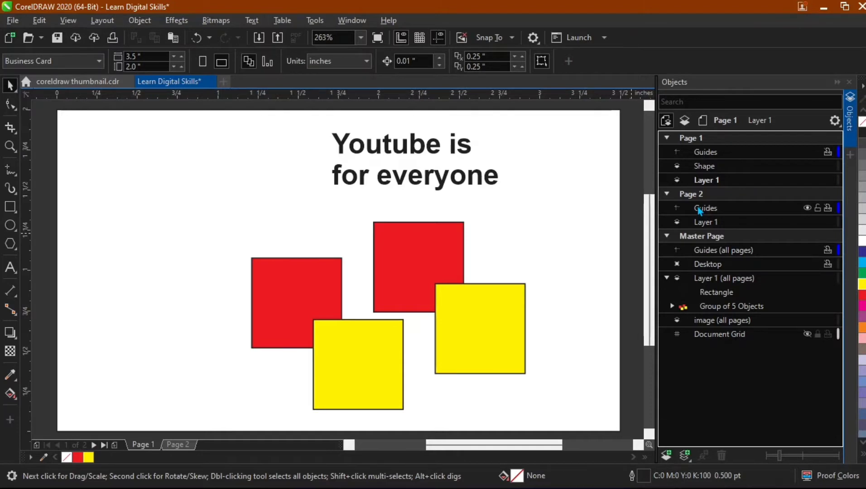
Step: Add a new layer above the Shape layer on Page 1 and select it
click(713, 154)
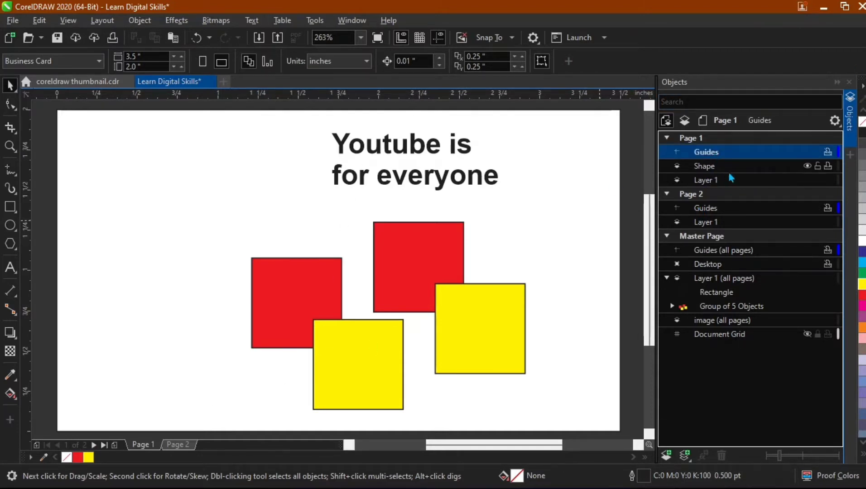
click(665, 455)
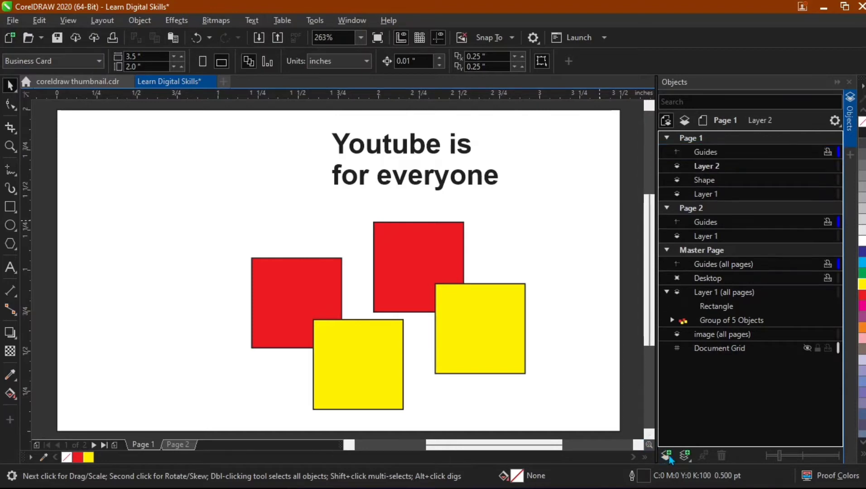
click(710, 168)
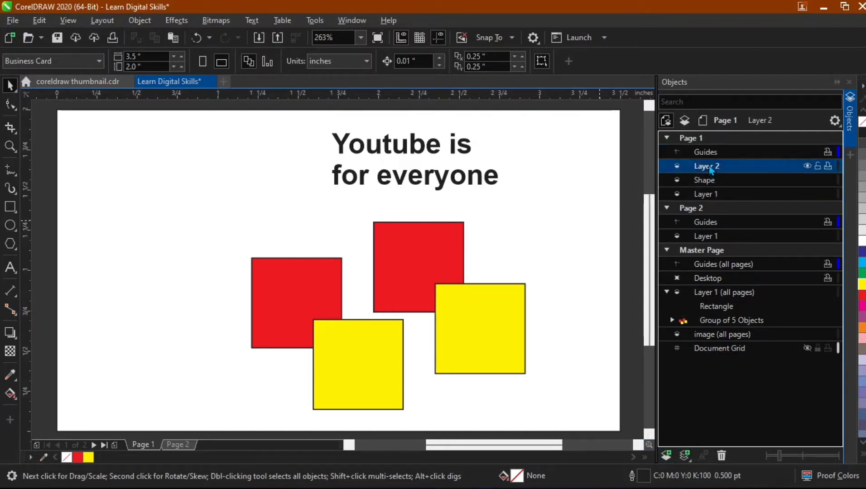
Step: Write the artistic text "Learn didgoital skills" in 24 pt Arial on Layer 2, near the upper left of Page 1
click(11, 267)
click(118, 152)
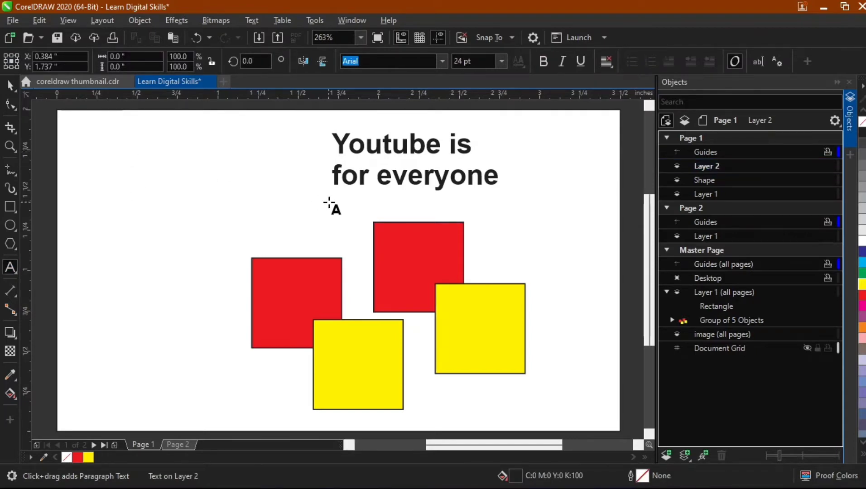
key(Caps_Lock)
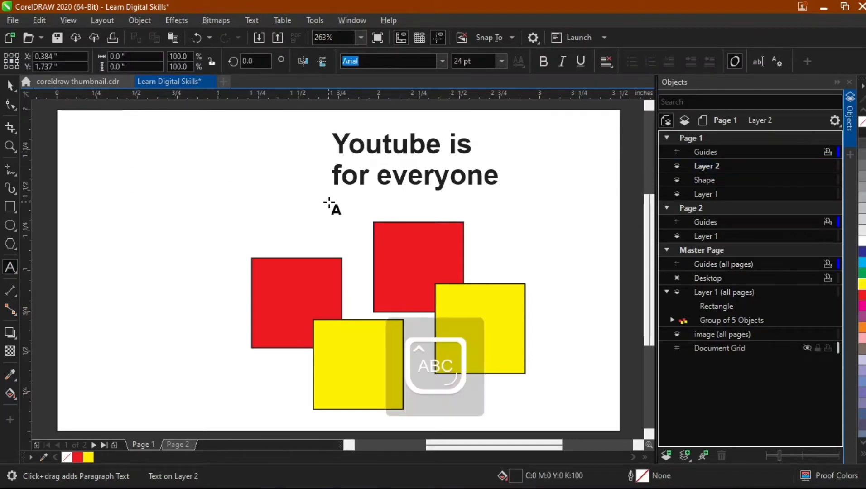
text(Learn didgoit)
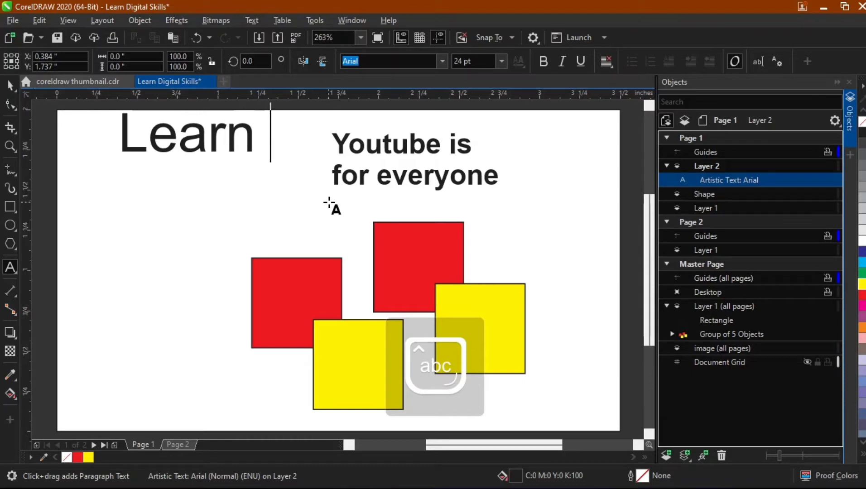
text(ak)
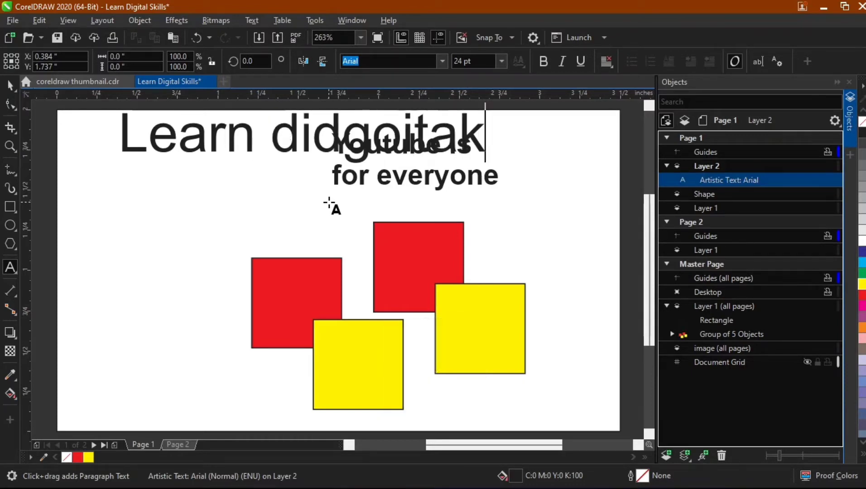
key(BackSpace)
text(l skills)
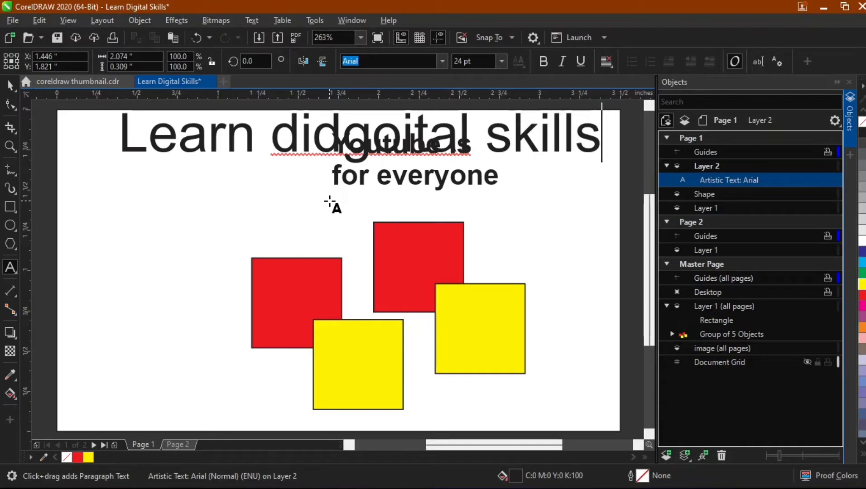
Step: Scale the new text down to about 10.4 pt and place it just below the "Youtube is for everyone" heading
key(ctrl+space)
drag(605, 169, 471, 145)
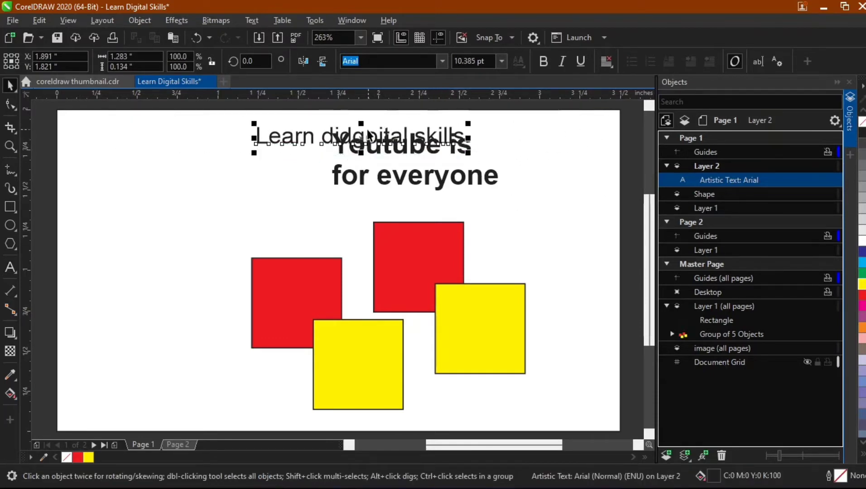
drag(363, 144, 404, 209)
Step: Correct the spelling of the new text line to "Learn digital skills"
double_click(423, 207)
key(BackSpace)
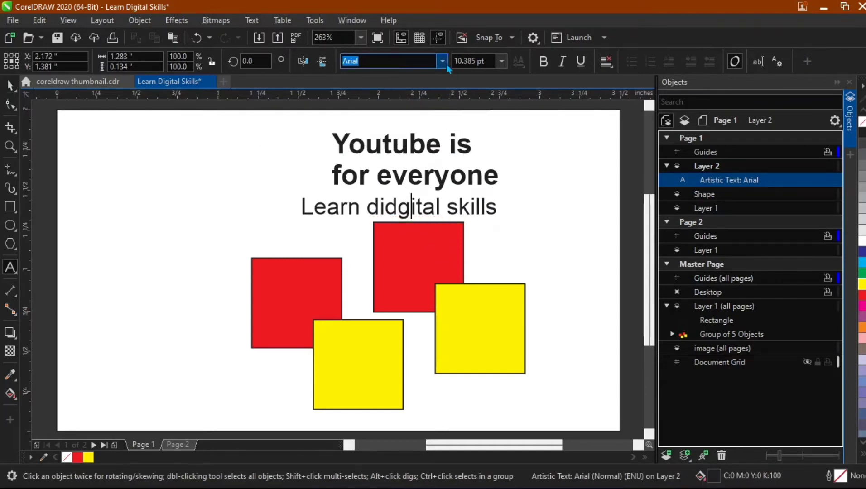
text(i)
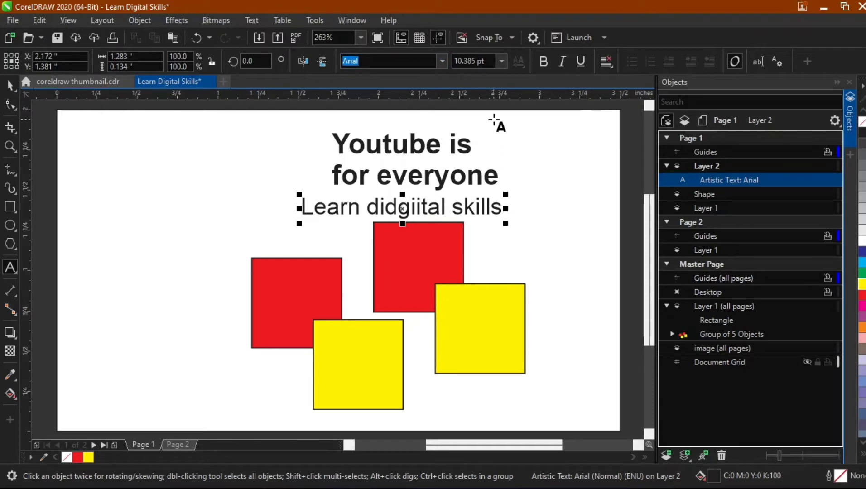
key(BackSpace)
key(Left)
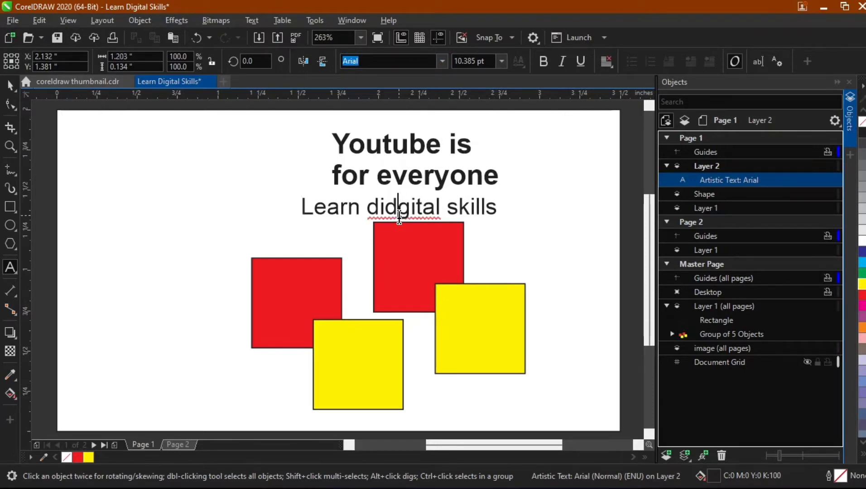
key(BackSpace)
Step: Make the "Learn digital skills" text bold and fill it with red
key(ctrl+space)
click(545, 62)
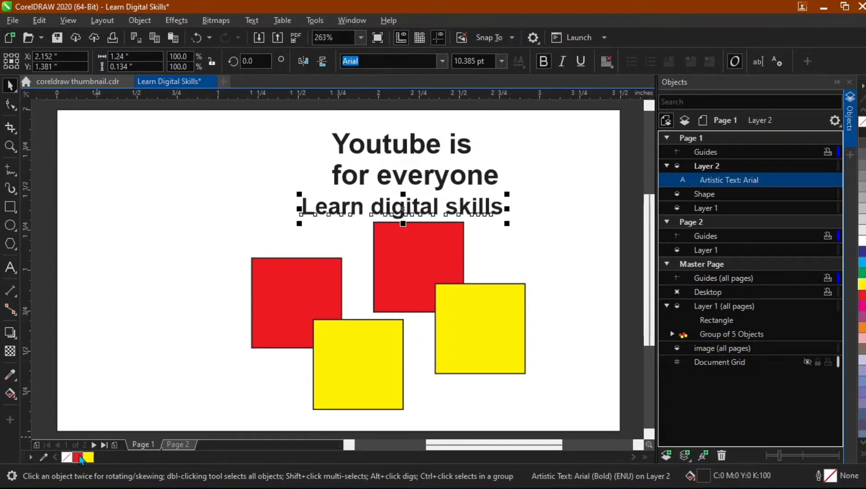
click(79, 458)
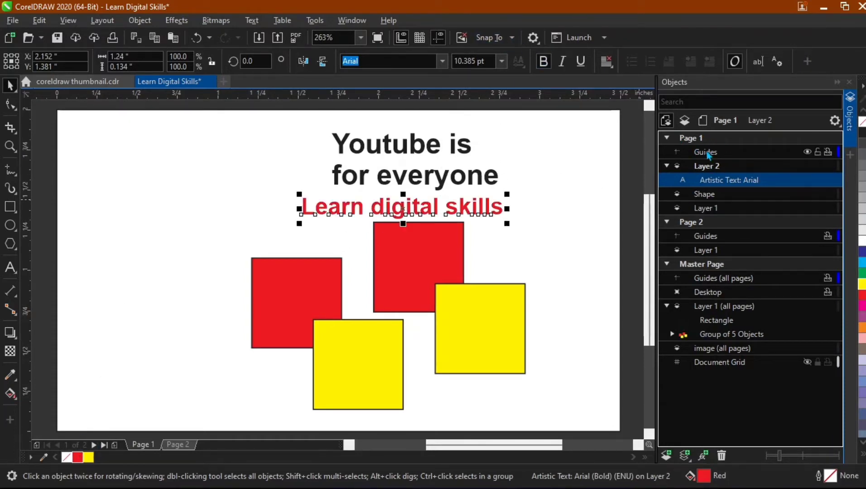
Step: Check Page 2 for the shared artwork, add a third page after it, and return to Page 1
click(178, 445)
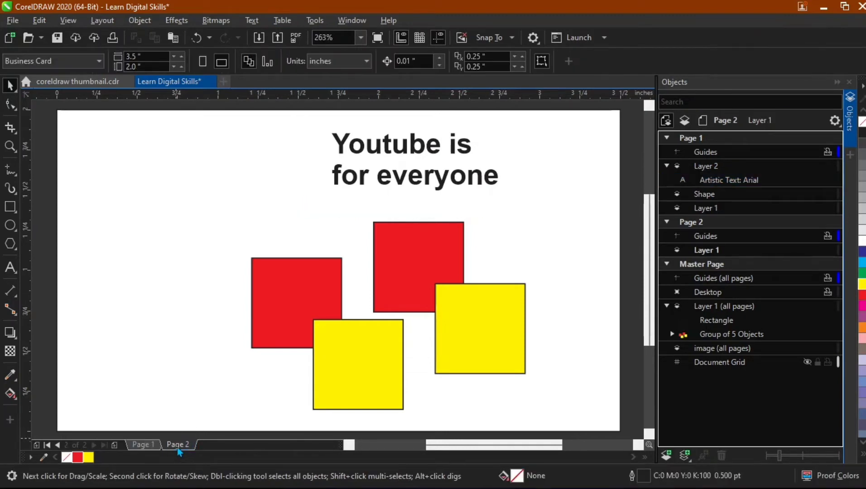
click(114, 447)
click(178, 445)
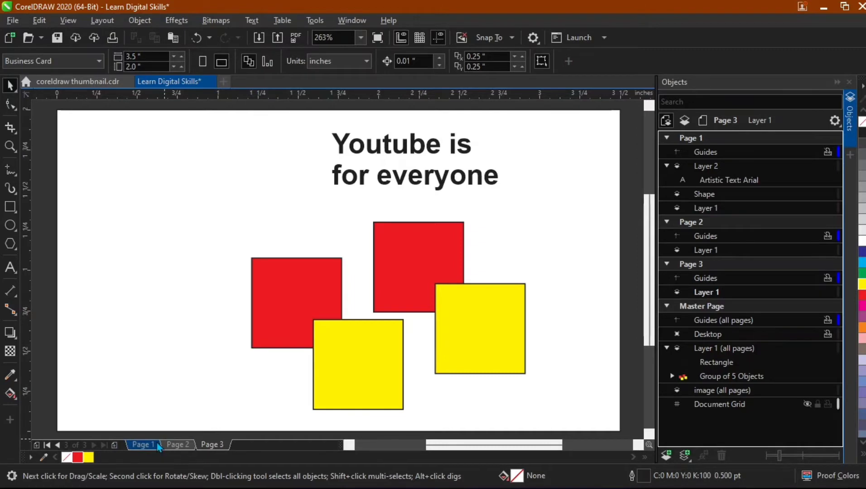
click(141, 445)
Step: Copy the "Learn digital skills" text from Page 1's Layer 2 and paste it into Page 2's Guides layer
click(434, 204)
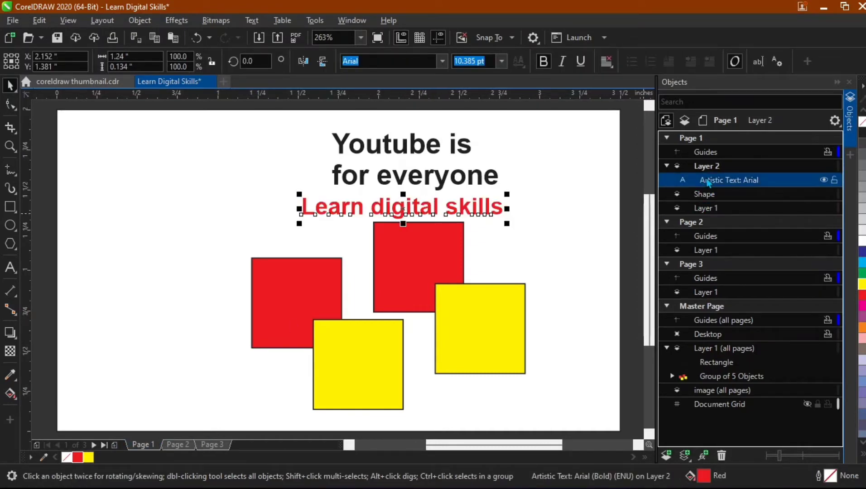
click(40, 259)
click(734, 180)
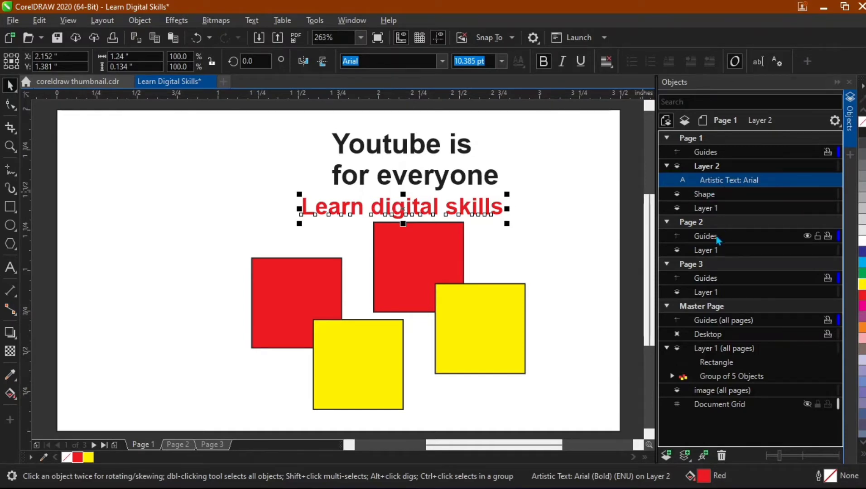
right_click(727, 180)
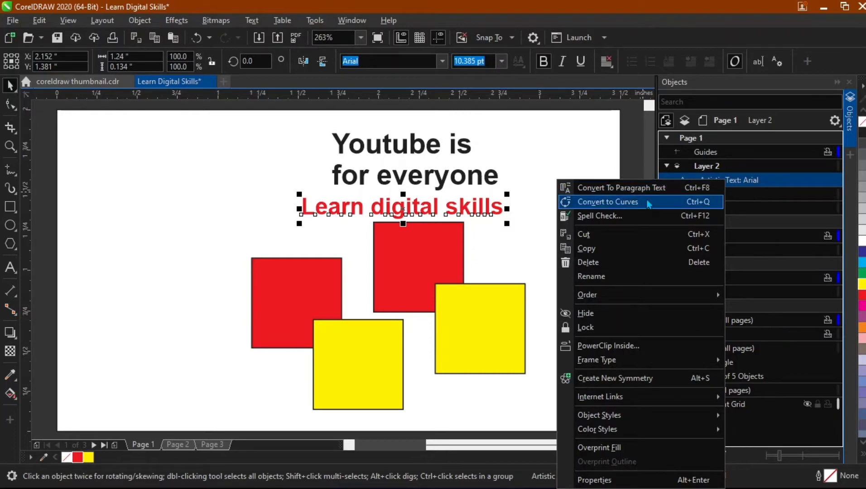
click(594, 249)
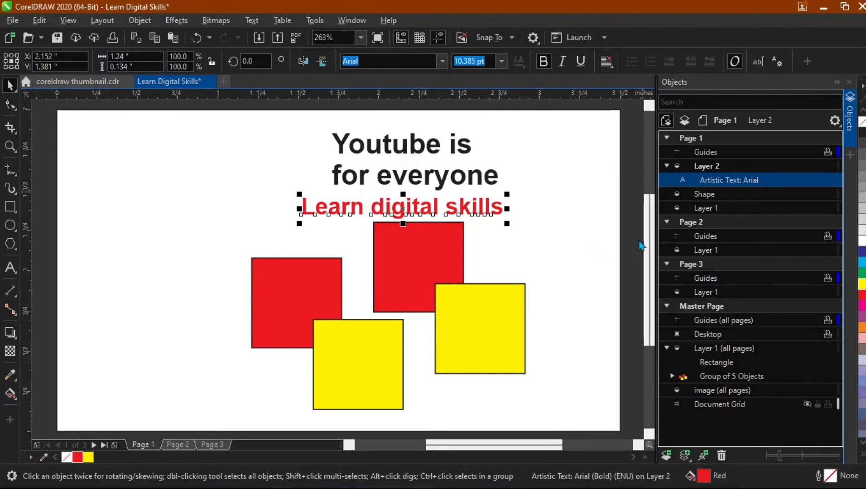
click(711, 237)
right_click(710, 236)
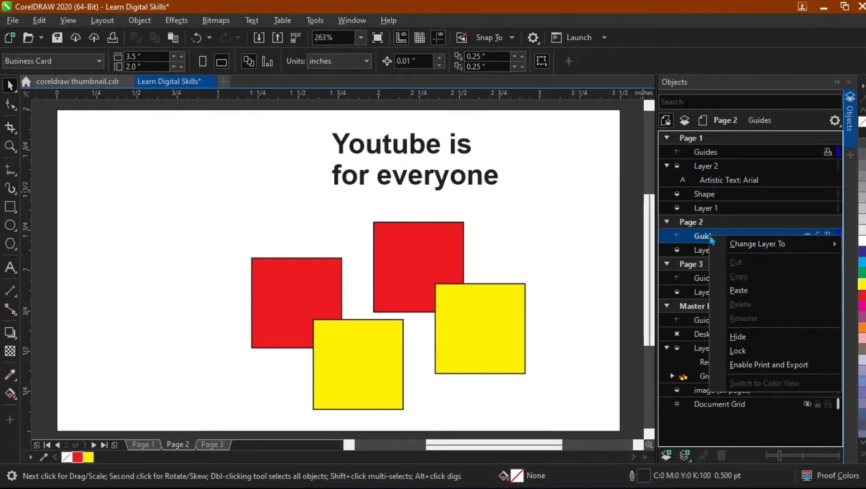
click(741, 290)
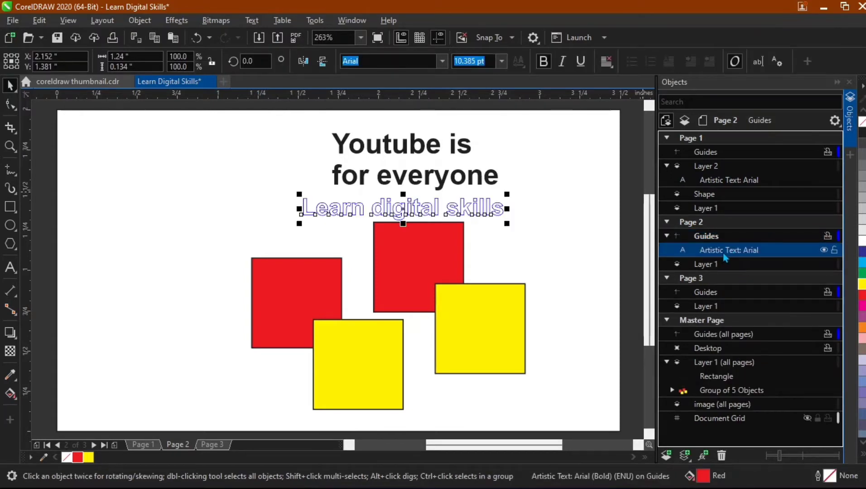
Step: Delete the final "s" from the "Learn digital skills" copy on Page 2 and compare that page with Page 3
click(706, 181)
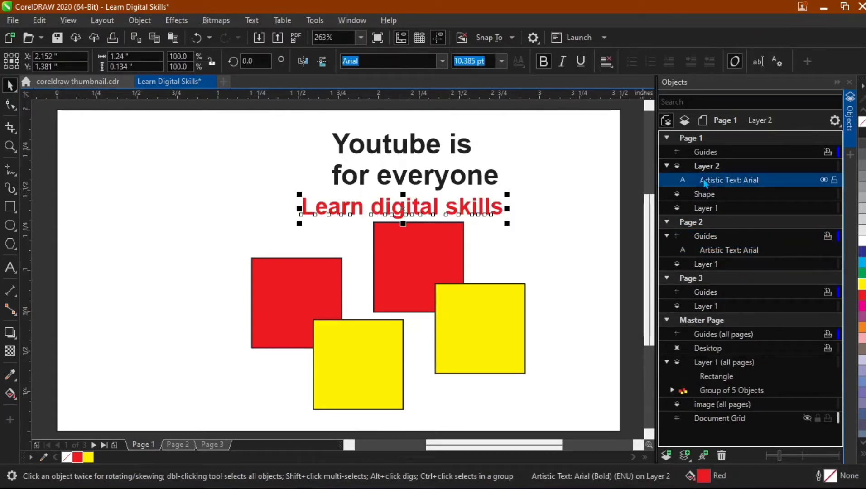
click(721, 253)
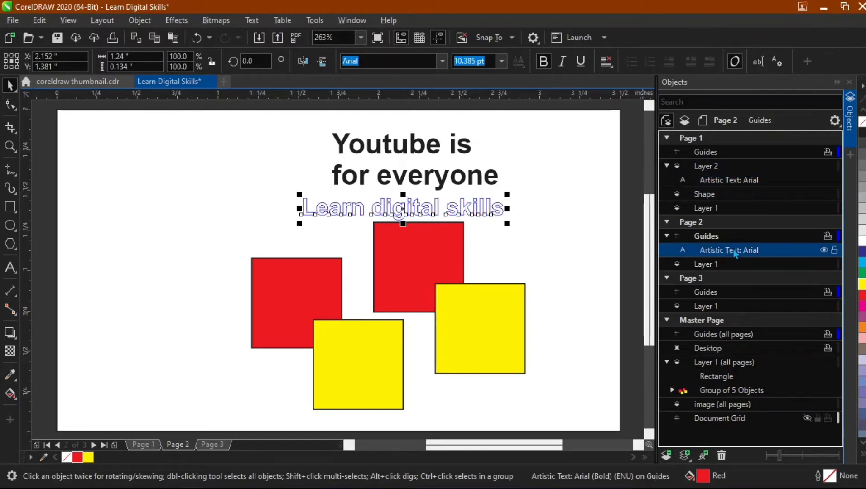
double_click(397, 222)
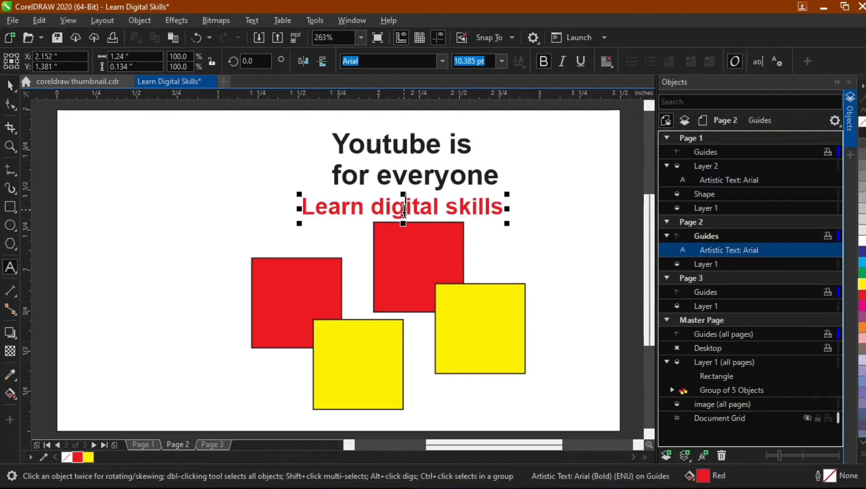
key(ctrl+space)
click(498, 204)
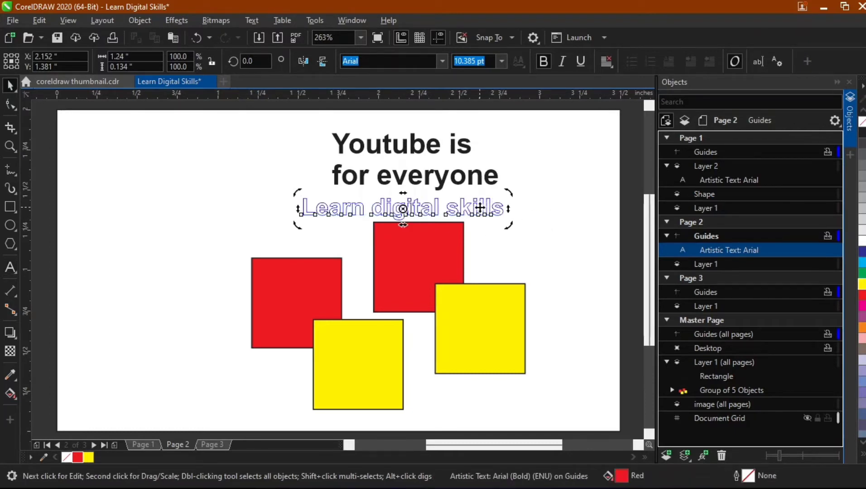
click(498, 207)
mouse_move(500, 208)
mouse_down()
mouse_move(460, 206)
mouse_move(491, 210)
mouse_up()
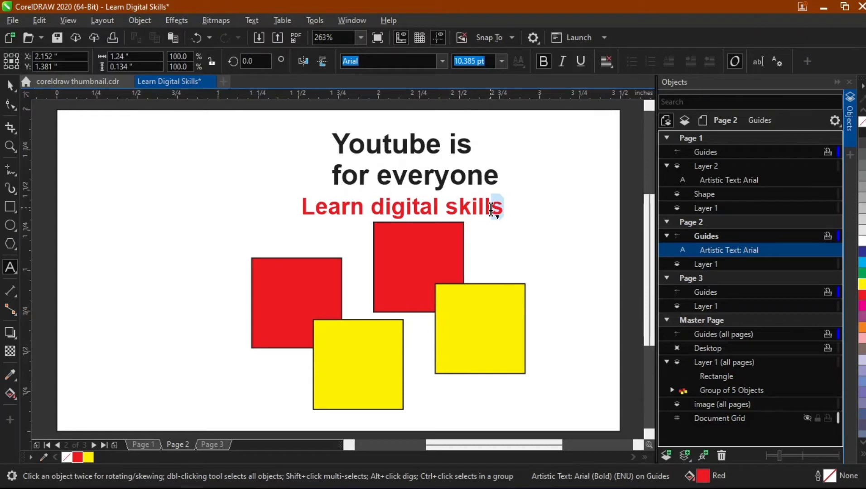
key(Delete)
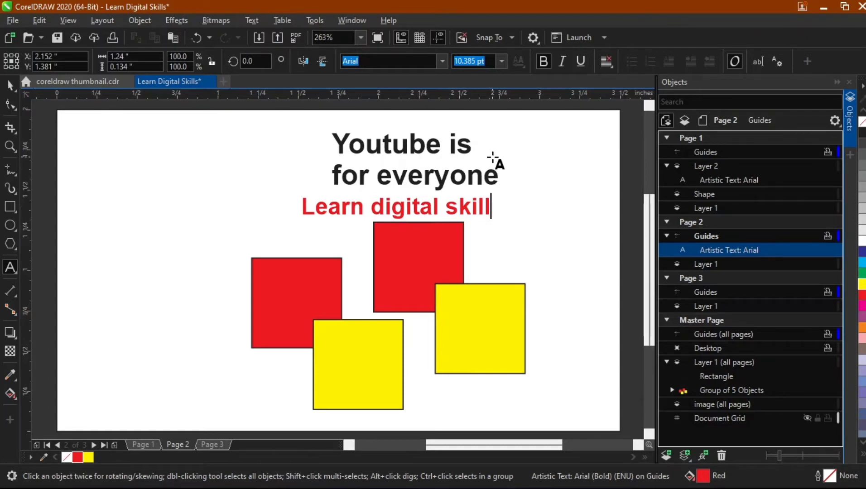
key(ctrl+space)
click(716, 278)
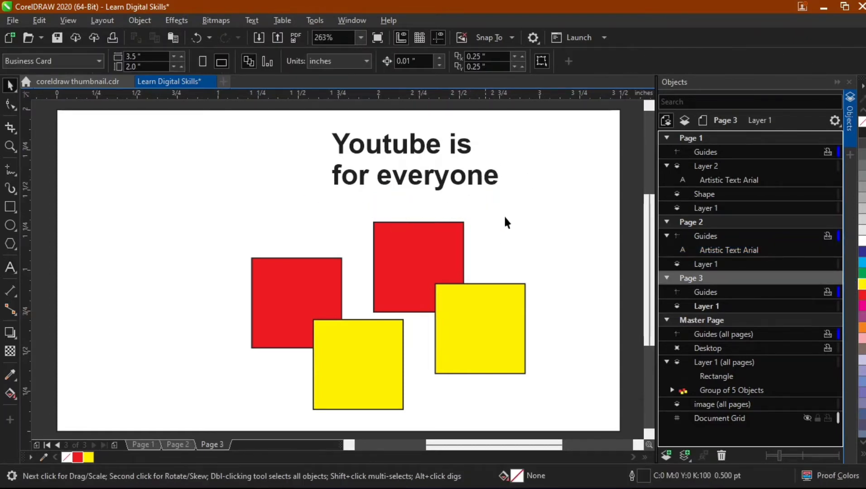
click(716, 250)
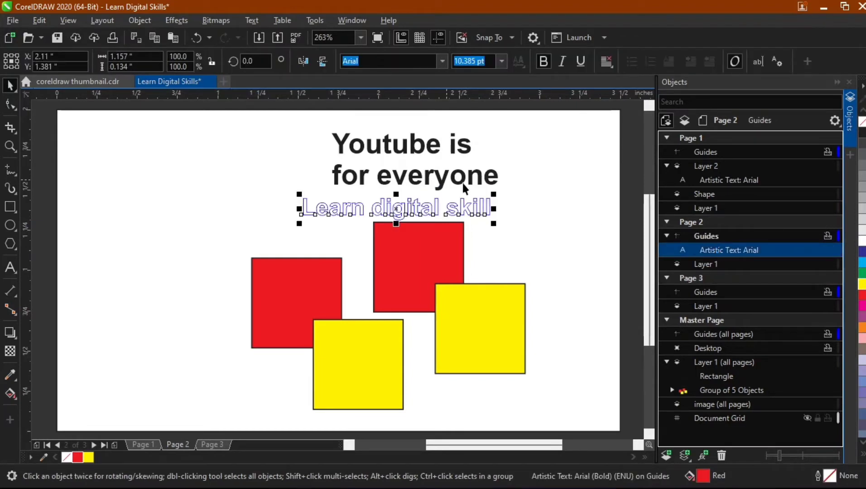
Step: Move the Page 1 "Learn digital skills" text down over the upper red square and fill it with blue C:100 M:100 Y:0 K:0
click(710, 180)
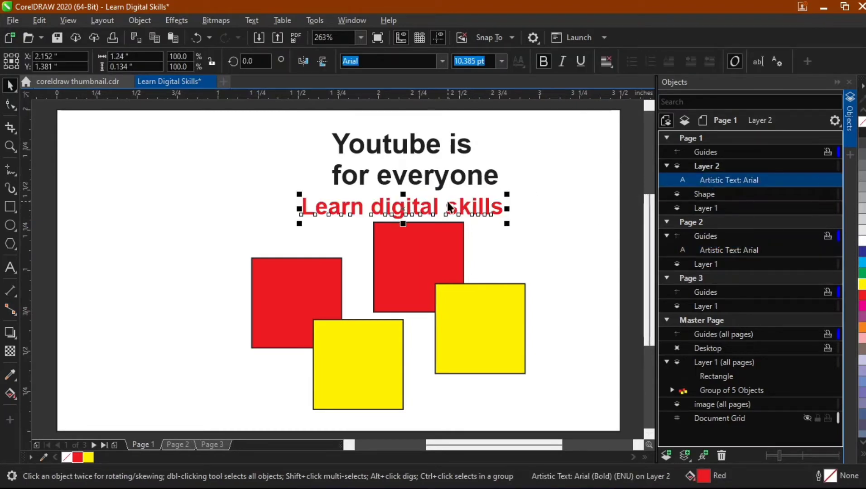
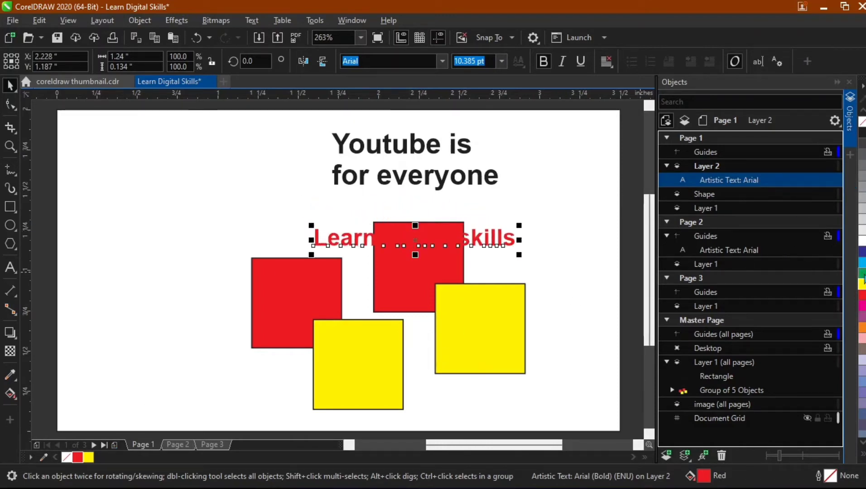
click(862, 251)
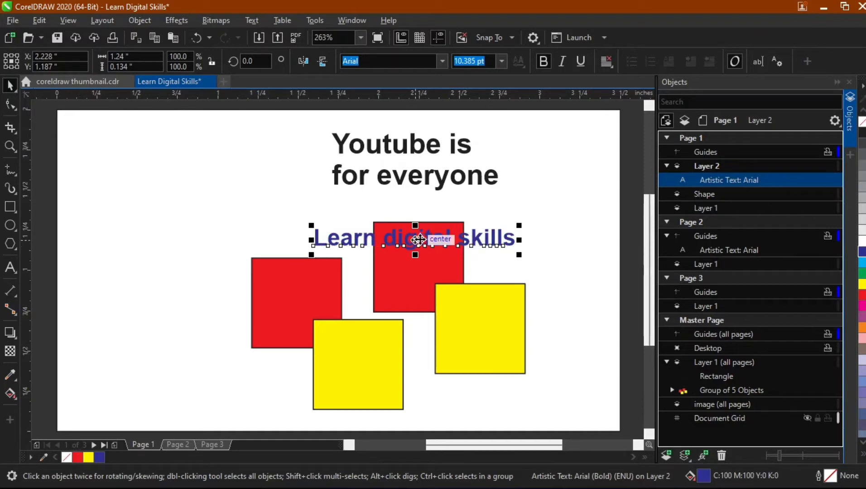
drag(416, 239, 422, 245)
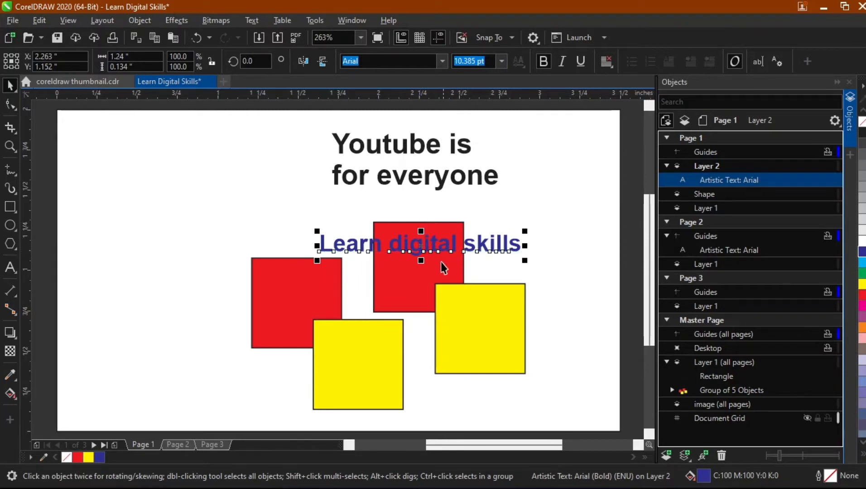
Step: Move the blue "Learn digital skills" text from Layer 2 into Layer 1 on Page 1
click(402, 279)
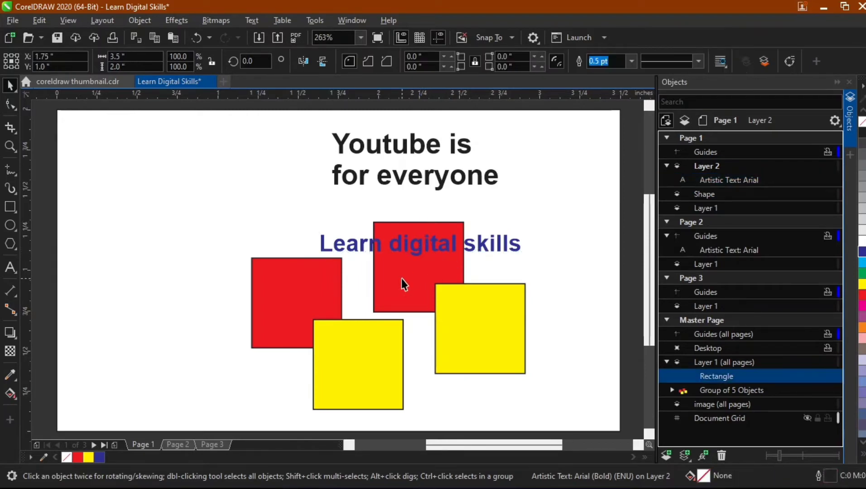
click(422, 249)
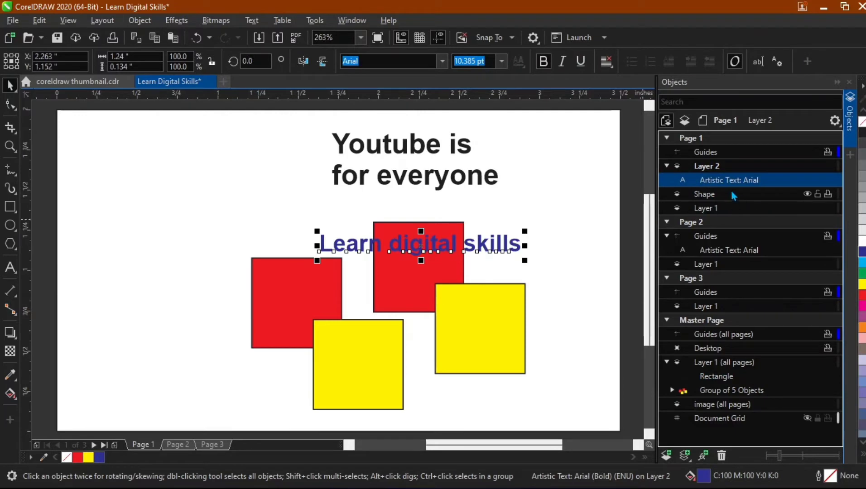
drag(722, 181, 722, 208)
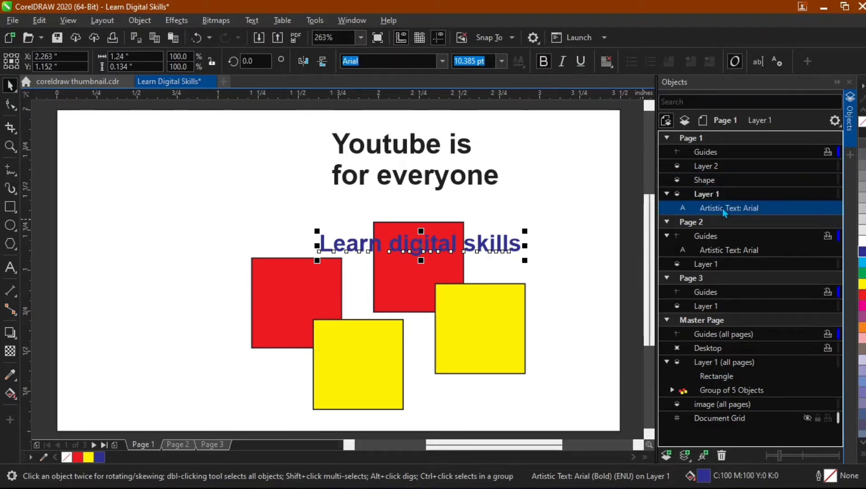
click(408, 281)
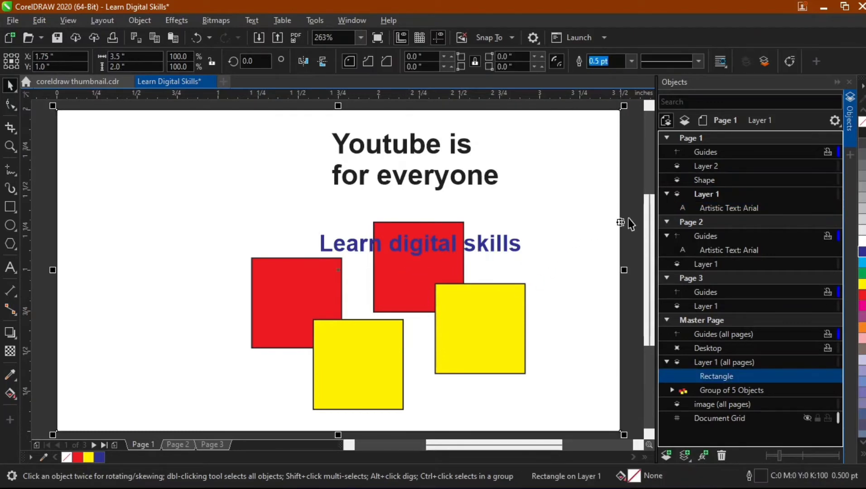
Step: Move the blue "Learn digital skills" text on Page 1 straight up to sit directly beneath "Youtube is for everyone"
click(631, 197)
click(420, 281)
click(453, 244)
drag(453, 244, 453, 205)
Step: Draw a circle about 0.396 inches across on Page 1's Layer 1, fill it red and place it beyond the end of "skills"
click(10, 225)
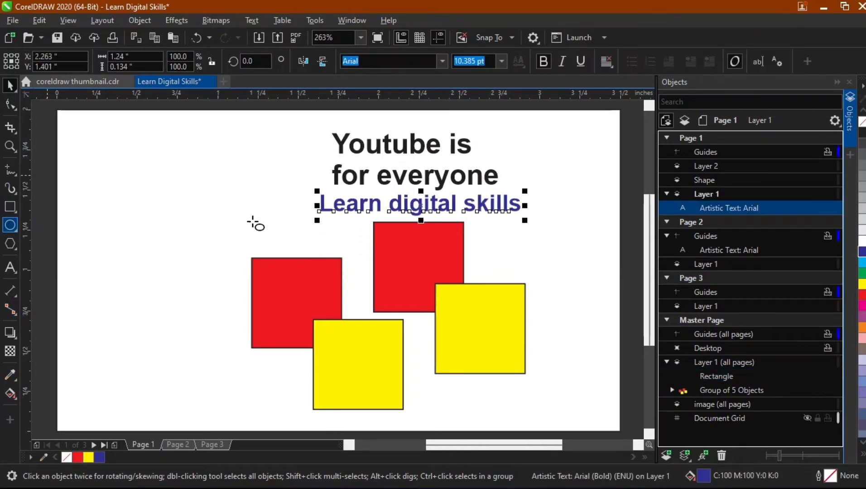
drag(284, 206, 355, 277)
key(space)
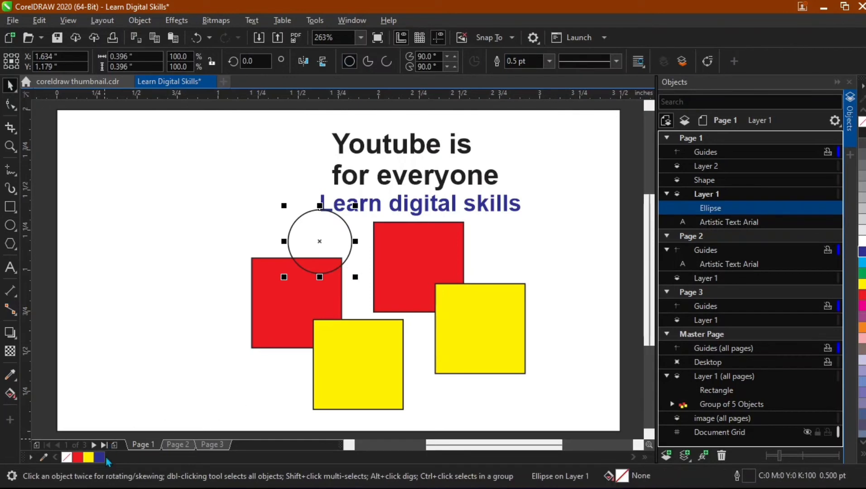
click(99, 458)
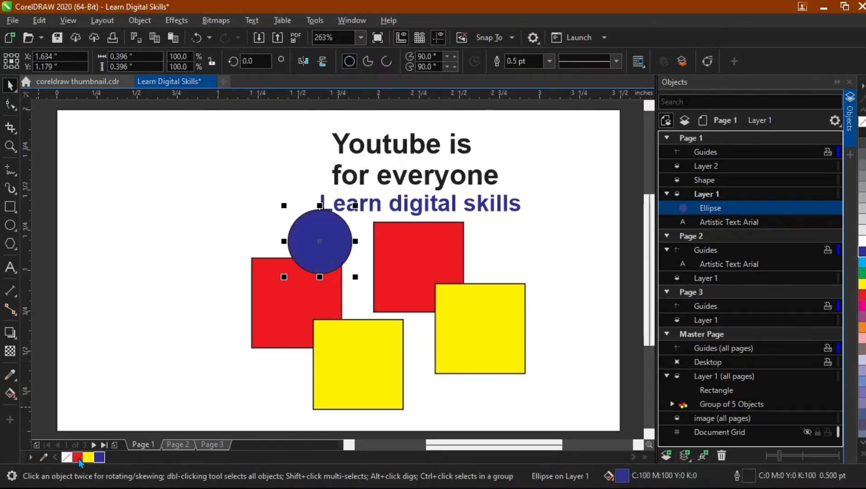
click(78, 458)
drag(317, 244, 553, 231)
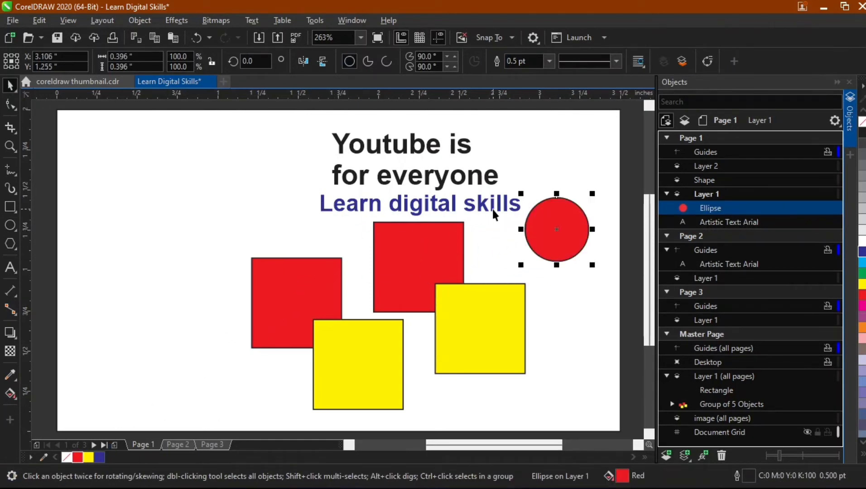
Step: Move the blue "Learn digital skills" text towards the red circle so that the word "skills" overlaps it
click(493, 209)
drag(493, 210, 557, 221)
click(565, 242)
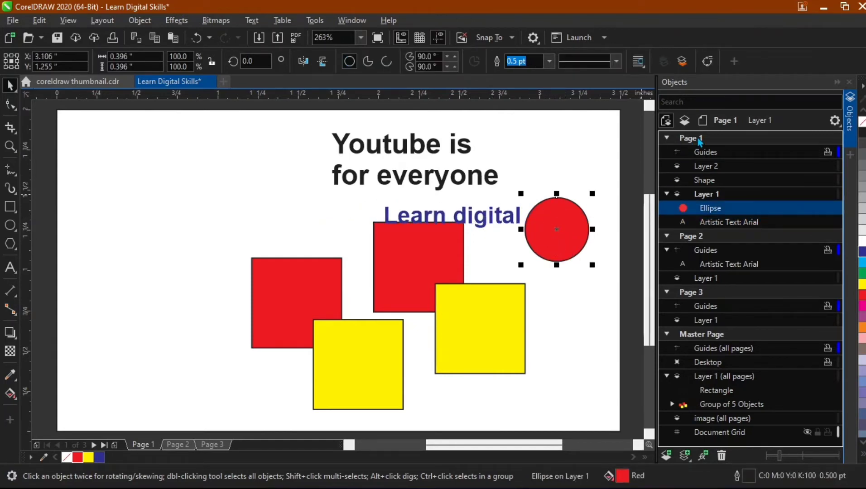
Step: Move the red circle onto the "Learn digital skills" text within Page 1's Layer 1, grouping the two objects
click(497, 215)
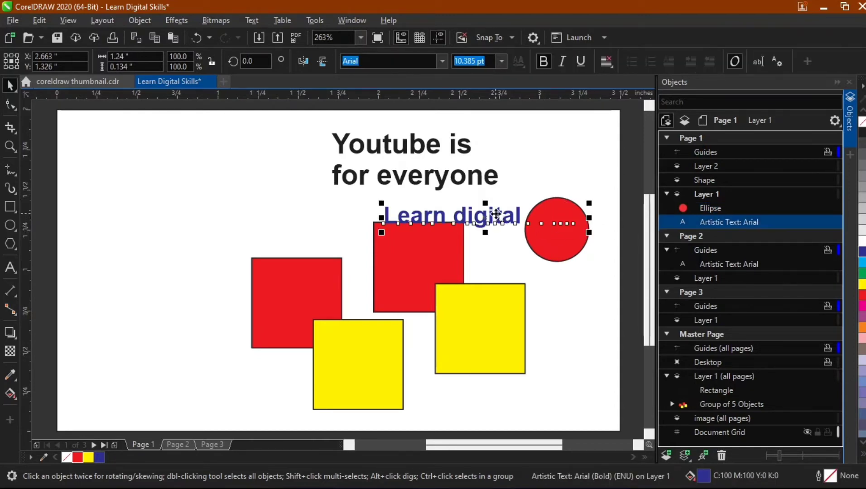
click(559, 236)
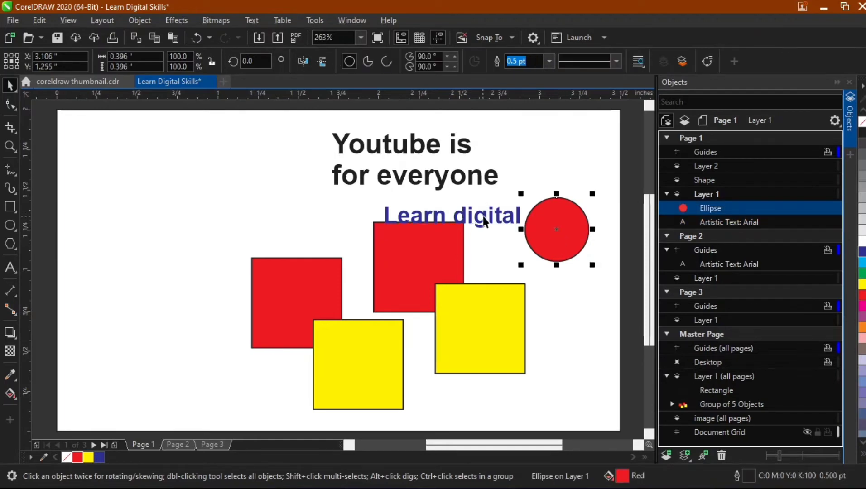
drag(717, 211, 715, 222)
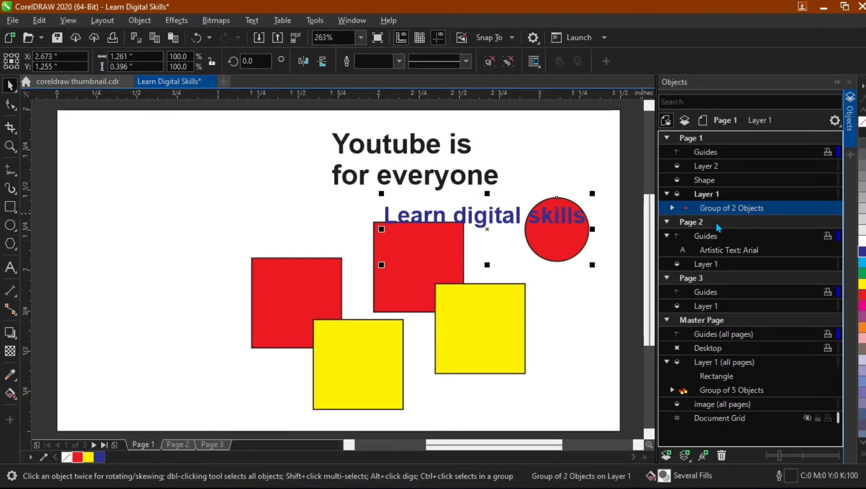
Step: Ungroup the red circle and the "Learn digital skills" text on Page 1's Layer 1
click(539, 127)
click(548, 215)
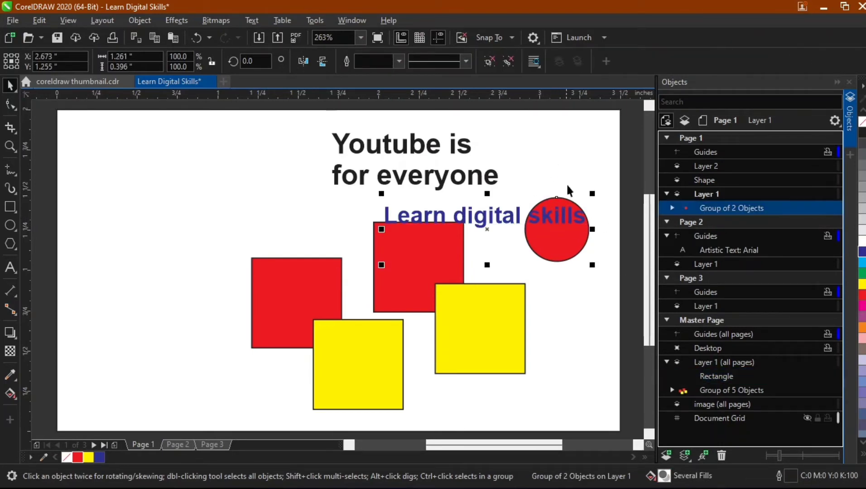
click(566, 154)
click(517, 222)
click(517, 218)
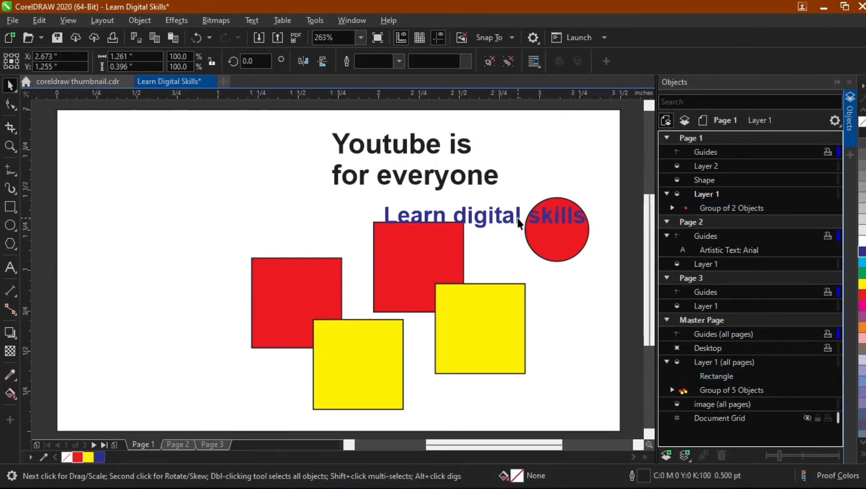
click(489, 61)
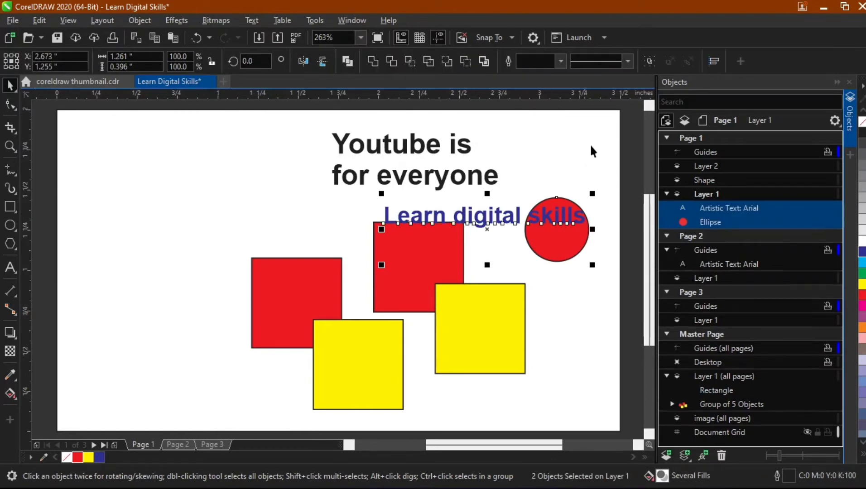